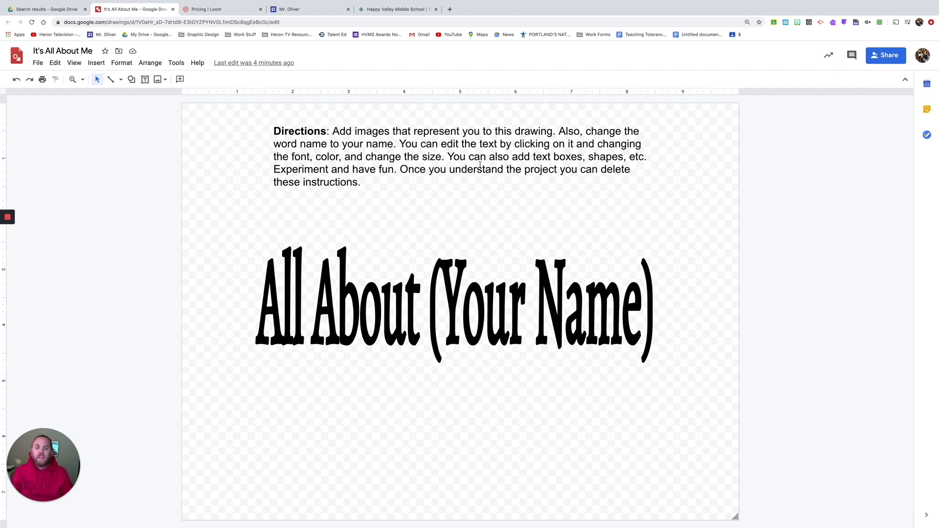
Narrow the Directions text box and move it off the canvas into the empty area beside it
{"action": "left_click", "coordinate": [462, 164]}
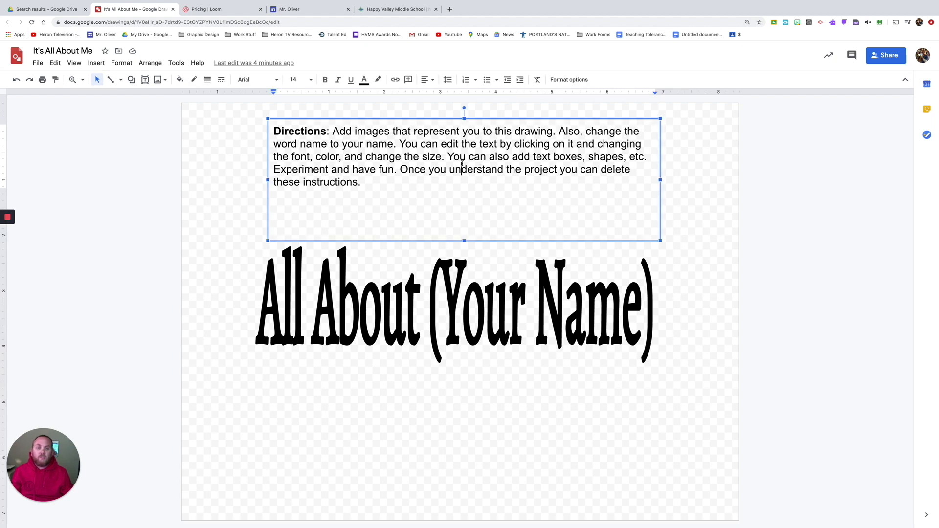
{"action": "left_click_drag", "start_coordinate": [661, 179], "coordinate": [419, 180]}
{"action": "left_click_drag", "start_coordinate": [370, 119], "coordinate": [121, 114]}
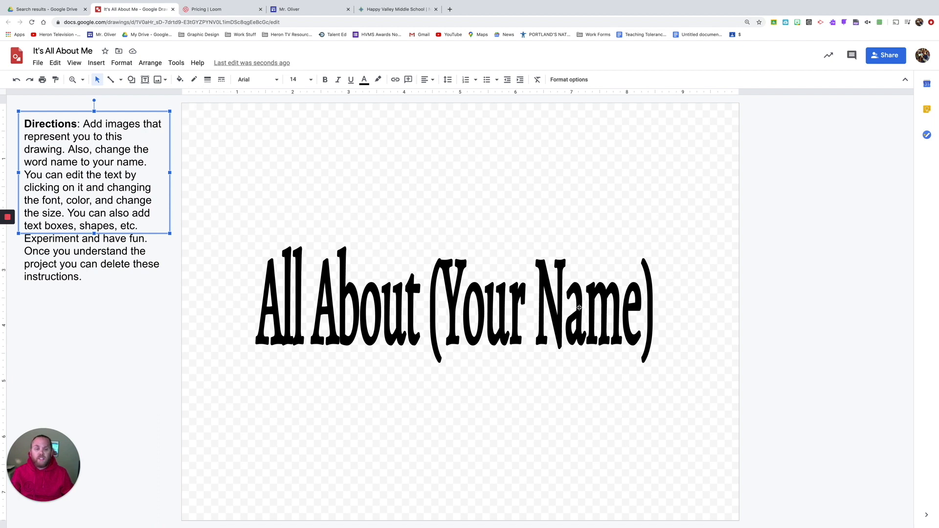
Move the "All About (Your Name)" word art to the top of the canvas and replace "(Your Name)" with the teacher's name
{"action": "left_click", "coordinate": [459, 321]}
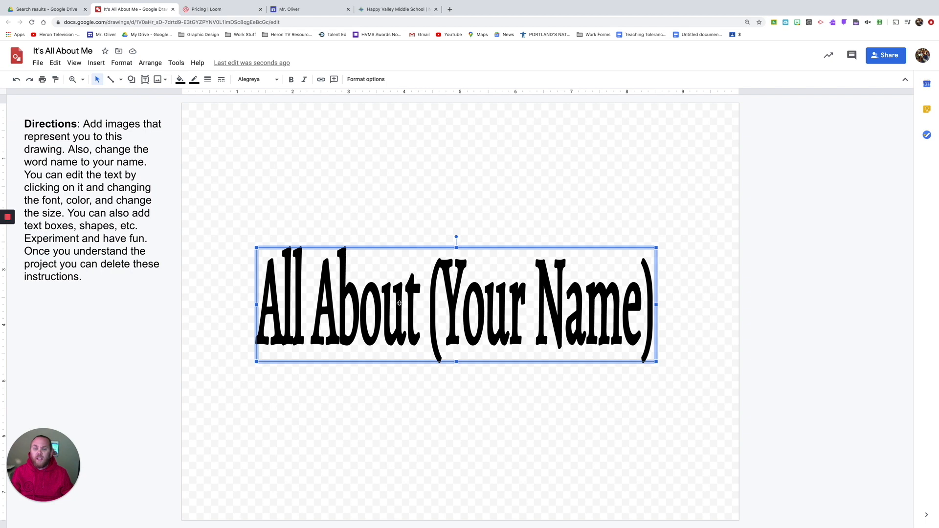
{"action": "left_click_drag", "start_coordinate": [400, 302], "coordinate": [378, 188]}
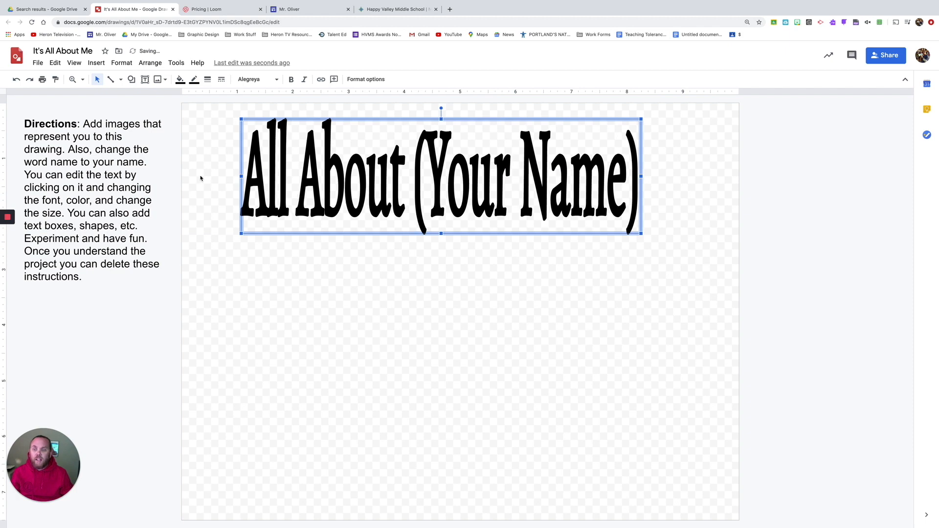
{"action": "double_click", "coordinate": [386, 190]}
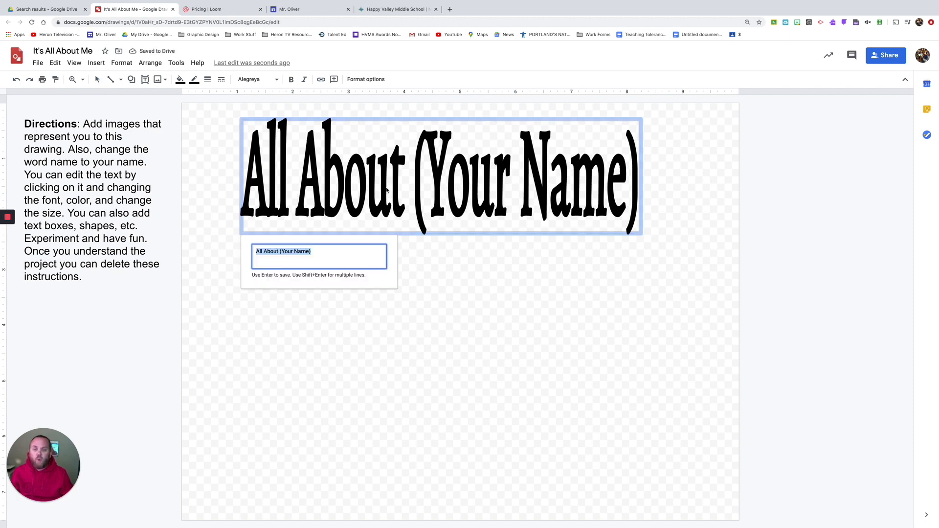
{"action": "left_click", "coordinate": [329, 253]}
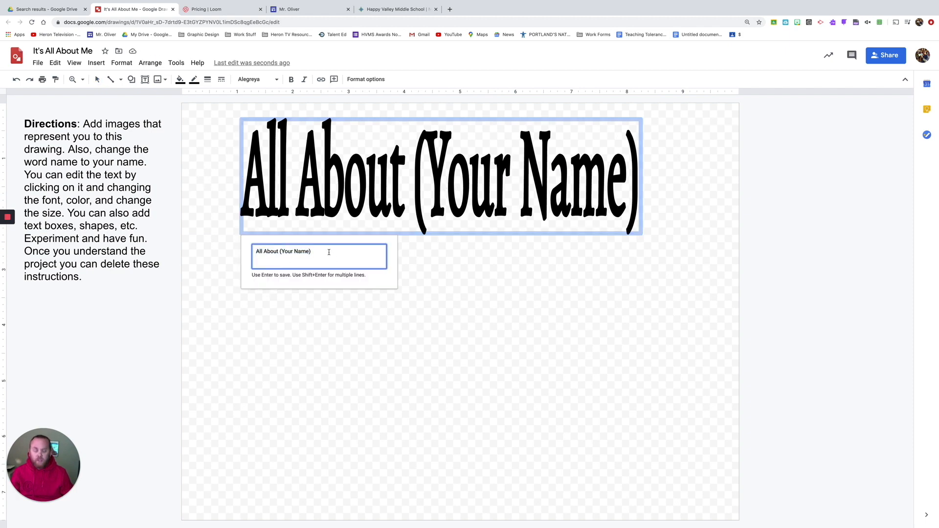
{"action": "key", "text": "BackSpace"}
{"action": "key", "text": "BackSpace"}
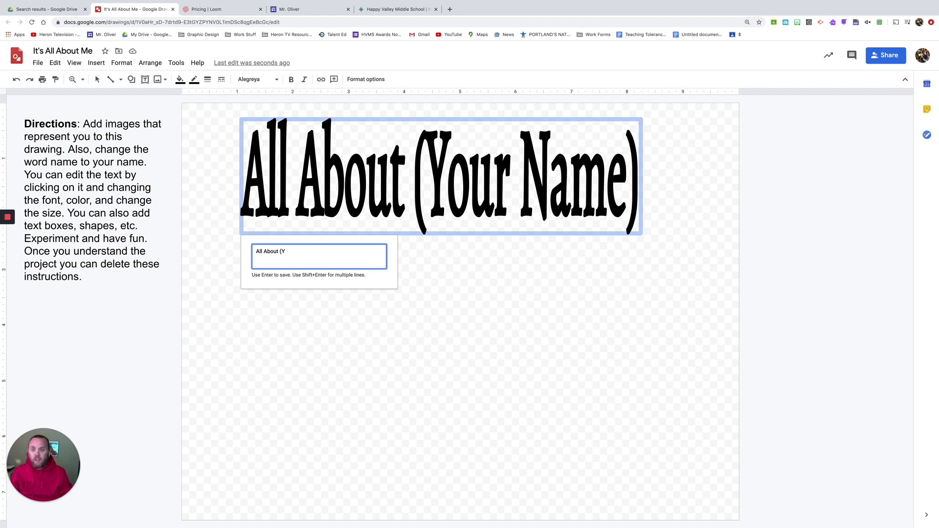
{"action": "type", "text": "Mr. Oliver"}
{"action": "key", "text": "Return"}
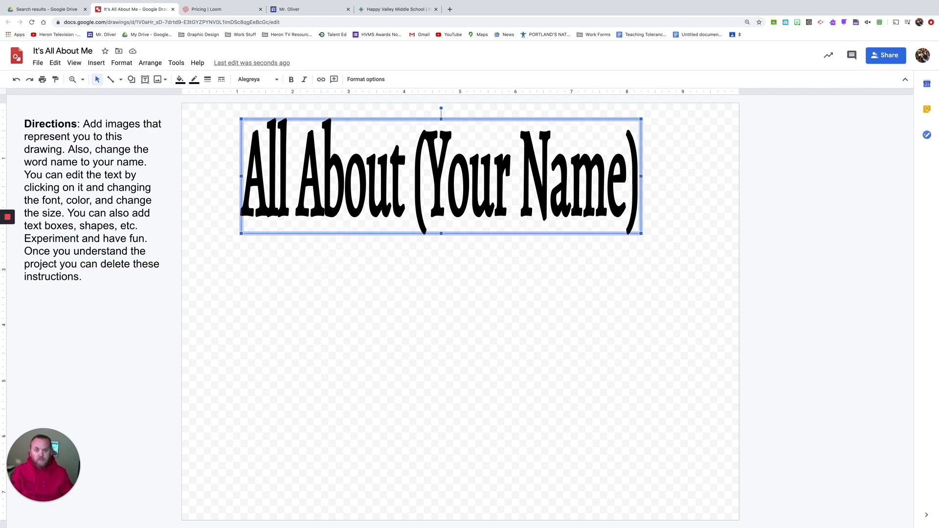
{"action": "left_click_drag", "start_coordinate": [364, 198], "coordinate": [398, 209]}
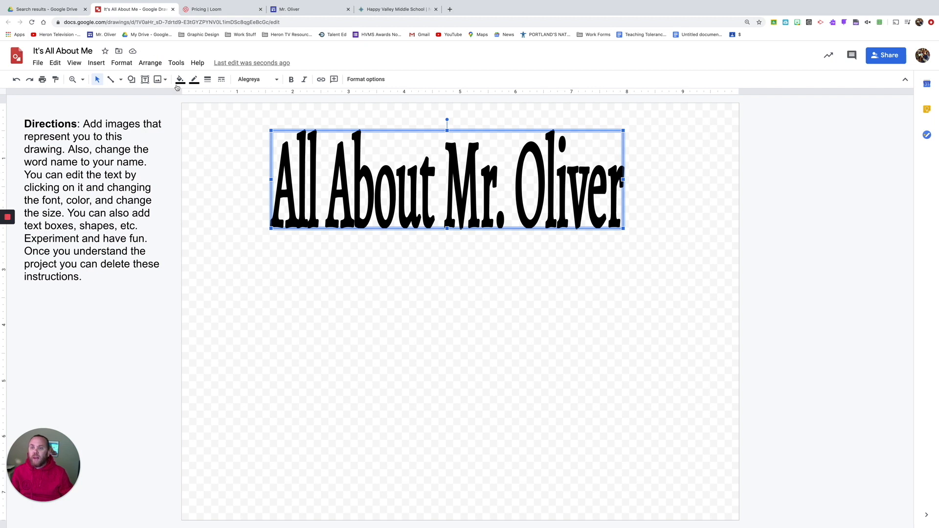
Try the Asap, Arial and Luckiest Guy fonts on the title word art, and settle on Architects Daughter
{"action": "left_click", "coordinate": [257, 79]}
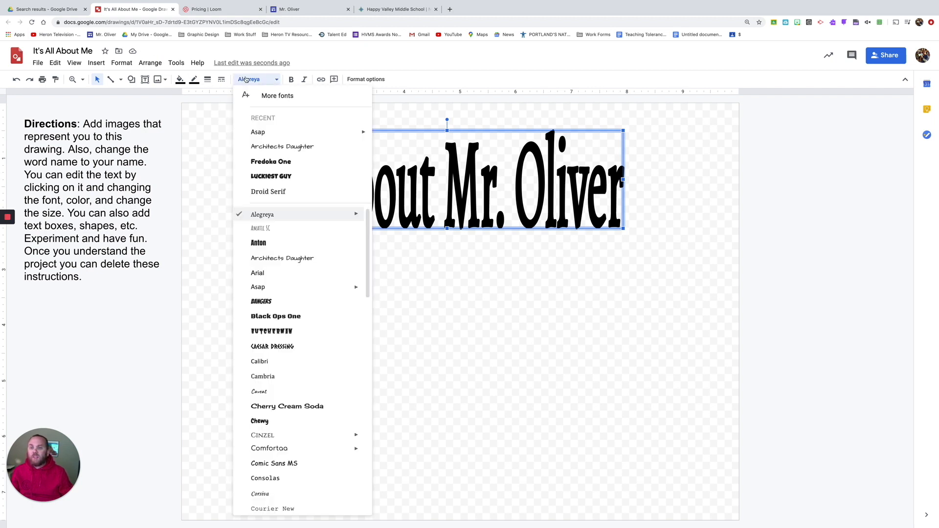
{"action": "left_click", "coordinate": [254, 132]}
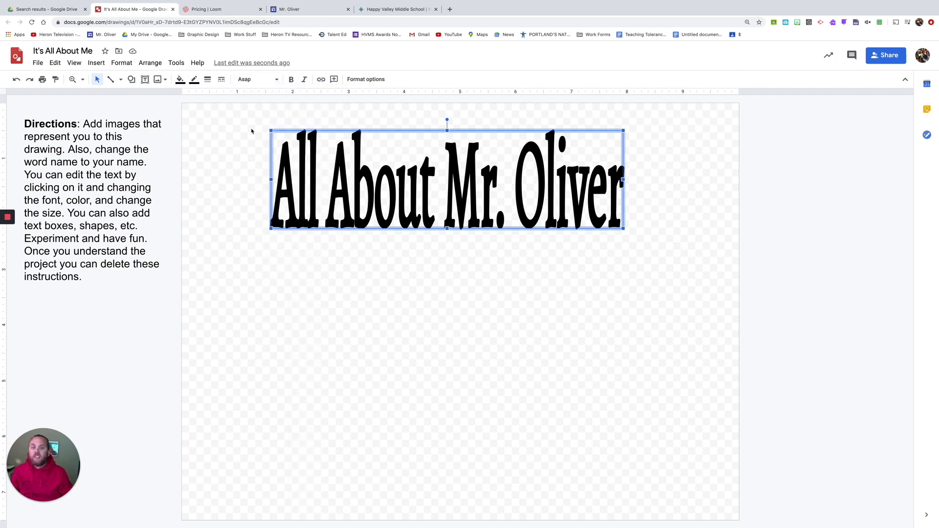
{"action": "left_click", "coordinate": [250, 80]}
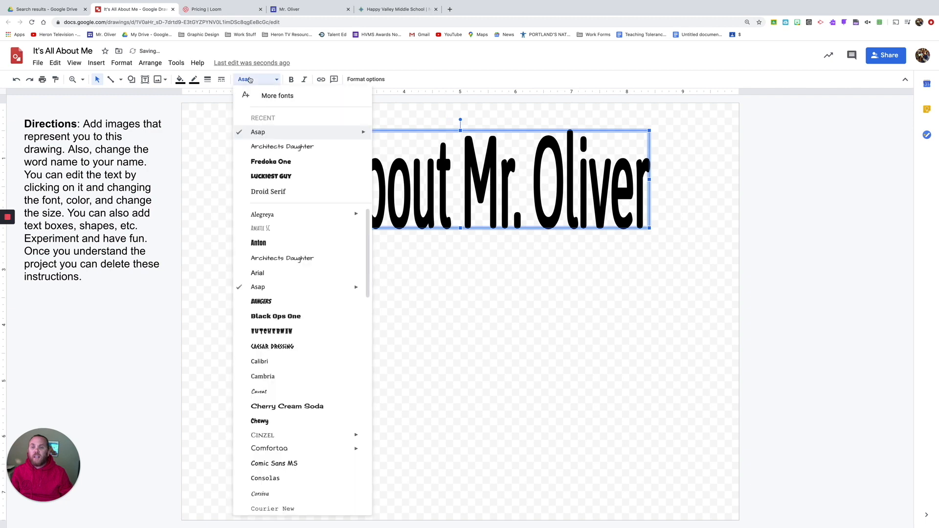
{"action": "left_click", "coordinate": [258, 273]}
{"action": "left_click", "coordinate": [256, 79]}
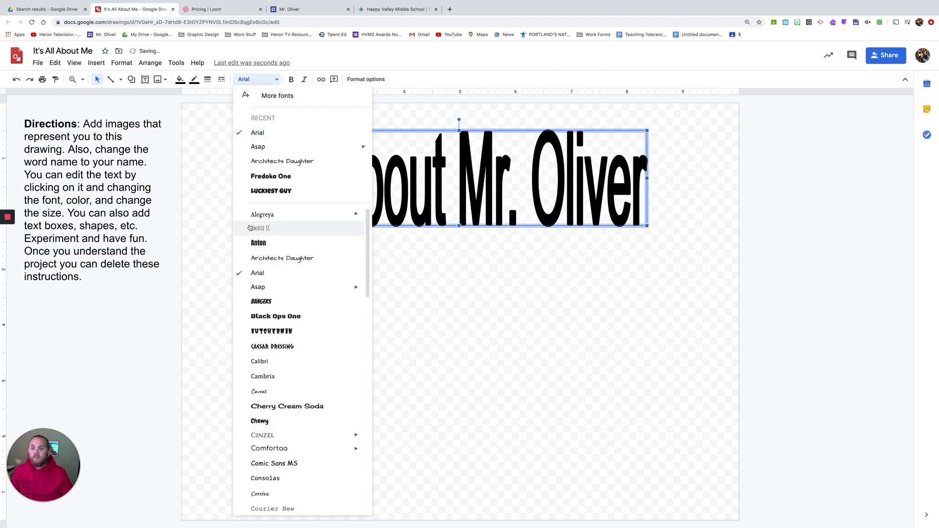
{"action": "left_click", "coordinate": [259, 194]}
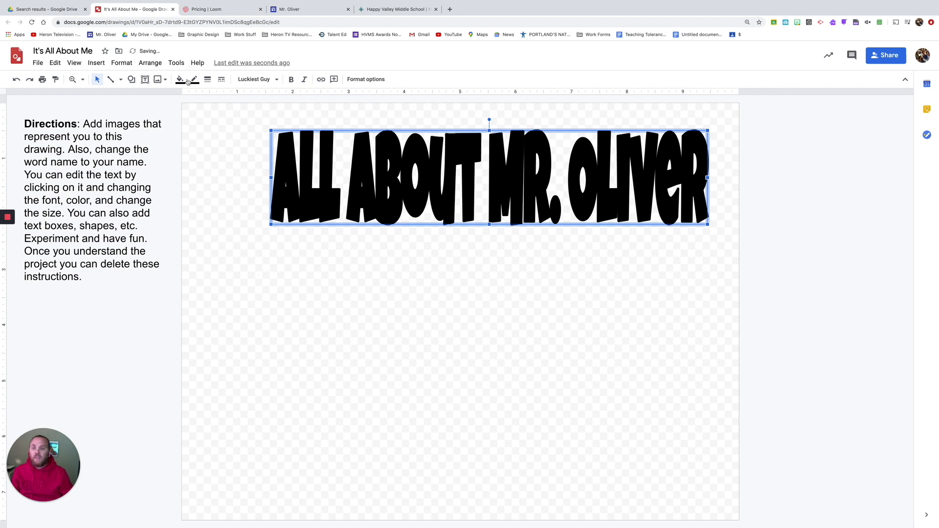
{"action": "left_click", "coordinate": [250, 83]}
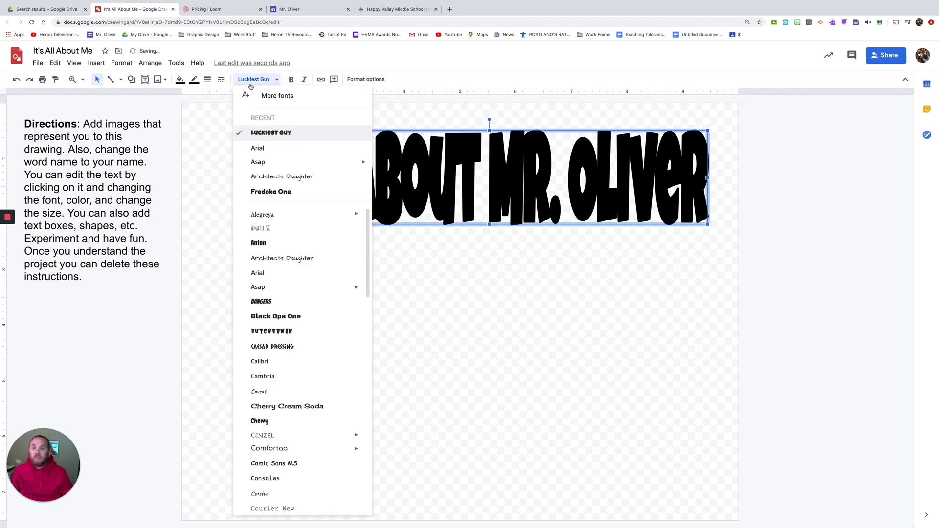
{"action": "left_click", "coordinate": [262, 177]}
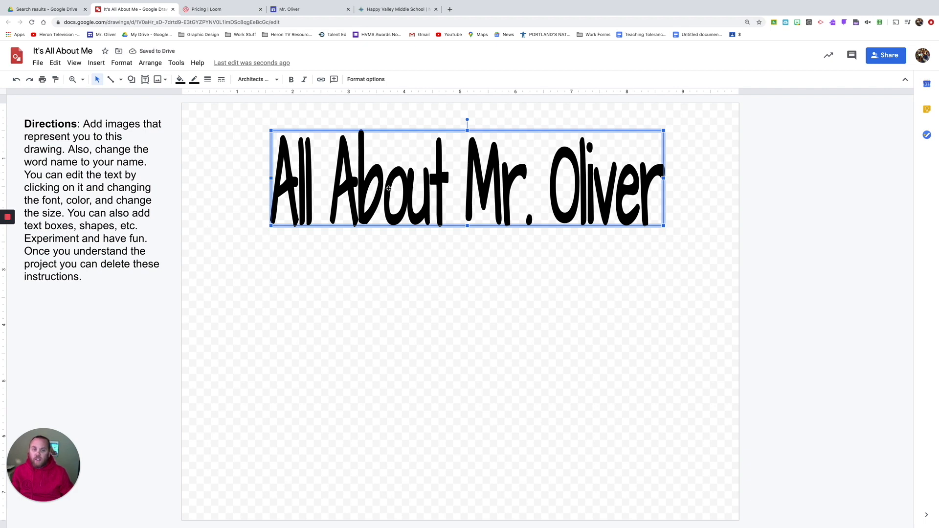
Fill the title's letters with a light green gradient
{"action": "left_click", "coordinate": [180, 80]}
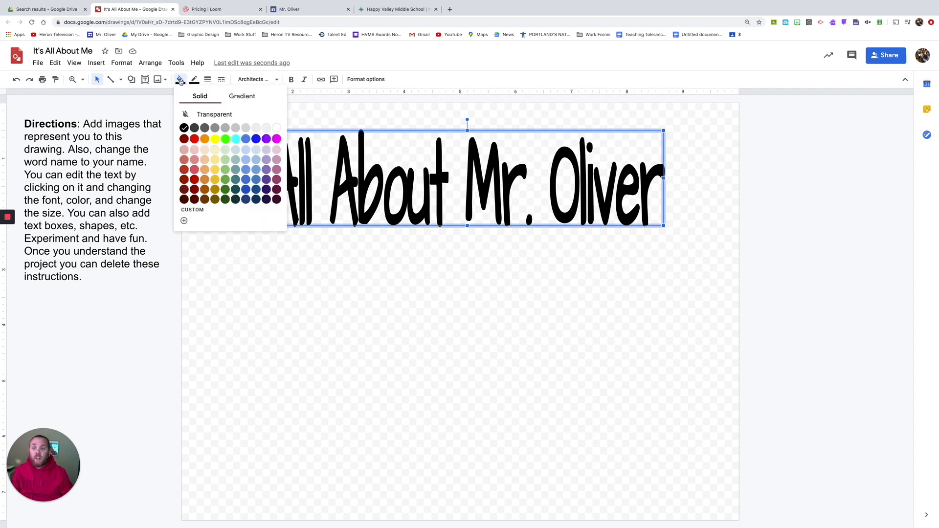
{"action": "left_click", "coordinate": [241, 97]}
{"action": "left_click", "coordinate": [219, 141]}
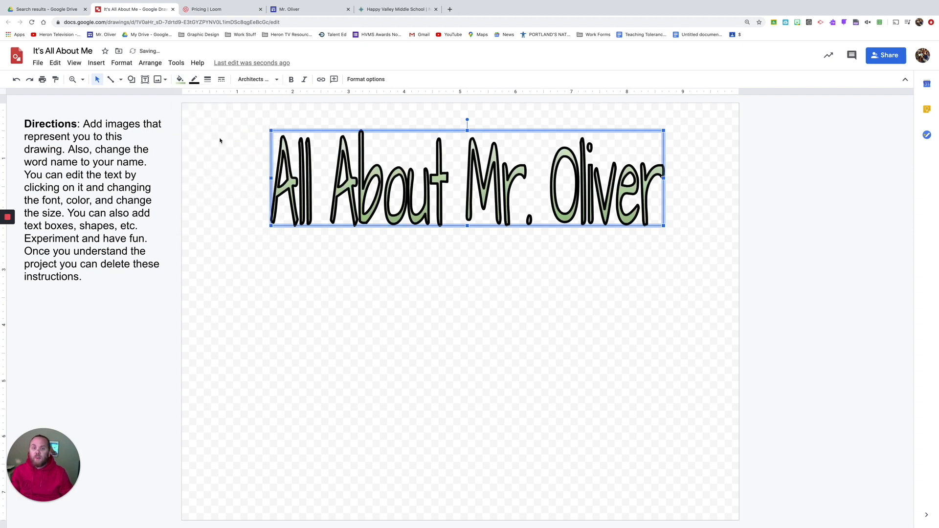
Try an orange outline on the title's letters, and set the outline back to black
{"action": "left_click", "coordinate": [193, 80]}
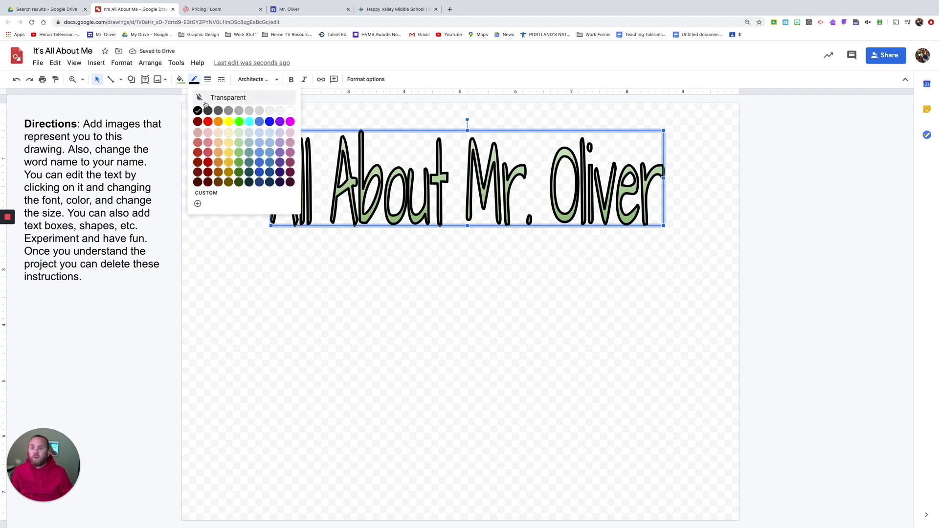
{"action": "left_click", "coordinate": [218, 121]}
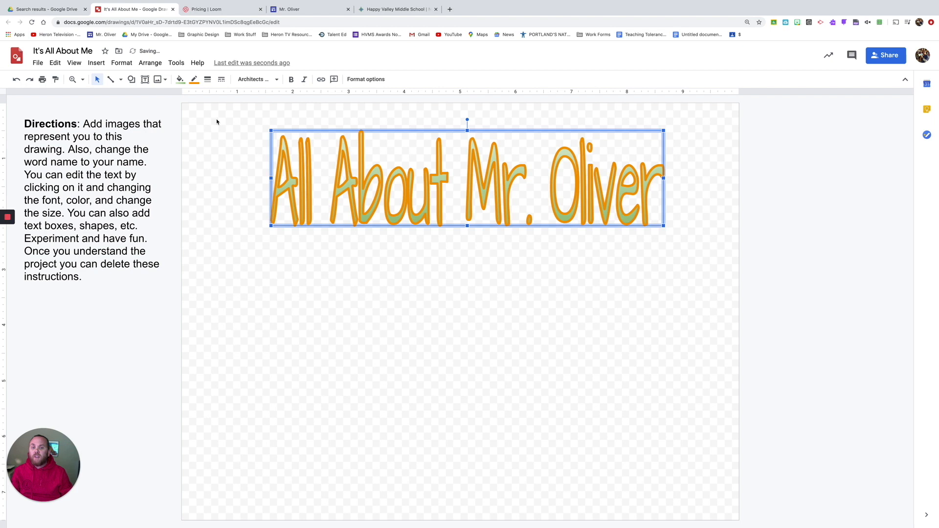
{"action": "left_click", "coordinate": [193, 80]}
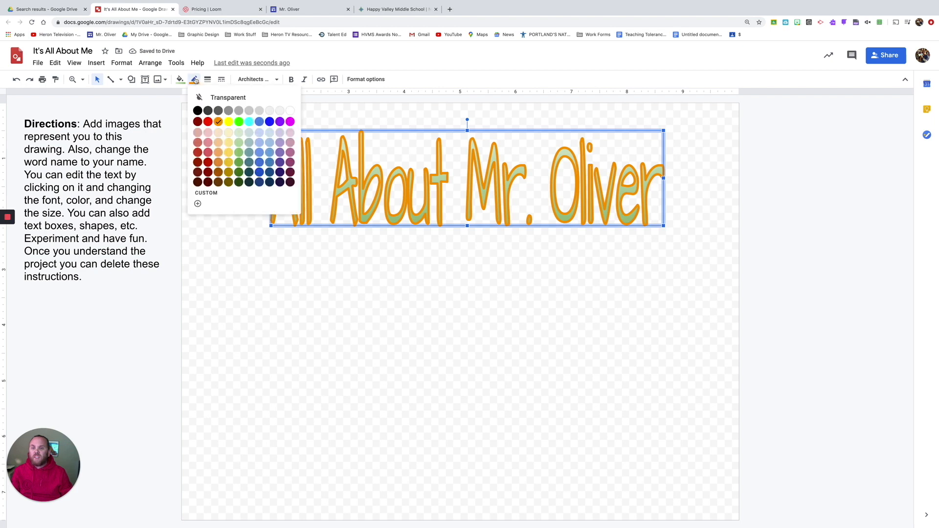
{"action": "left_click", "coordinate": [198, 111]}
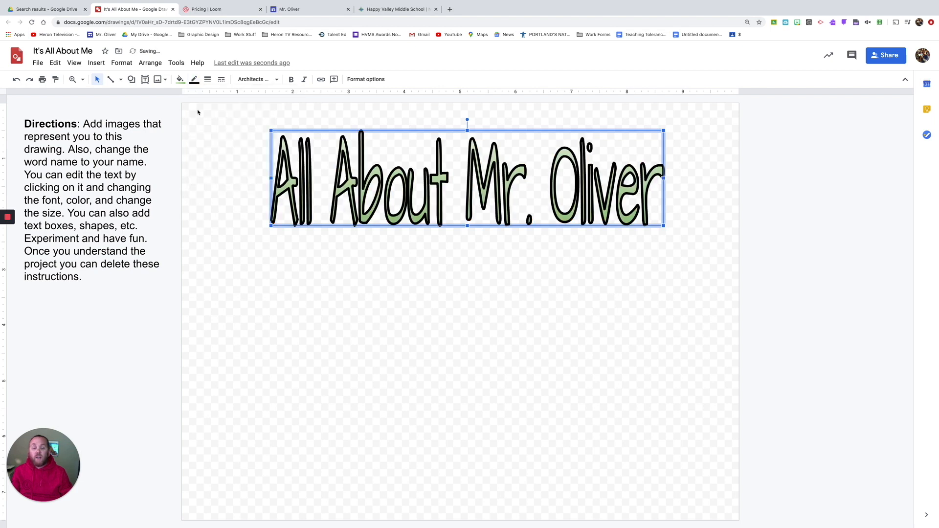
Try 3px and 24px outline weights on the title, settle on 2px, and deselect the title
{"action": "left_click", "coordinate": [207, 79]}
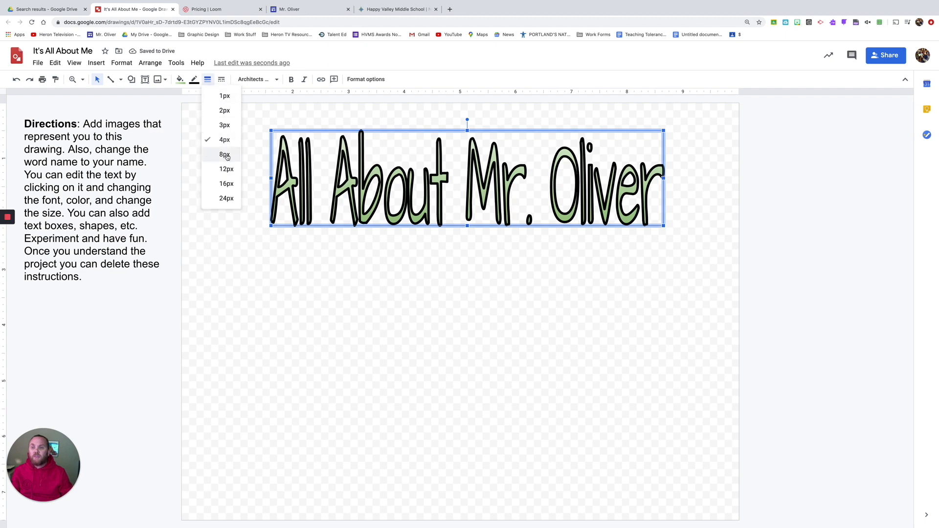
{"action": "left_click", "coordinate": [231, 126]}
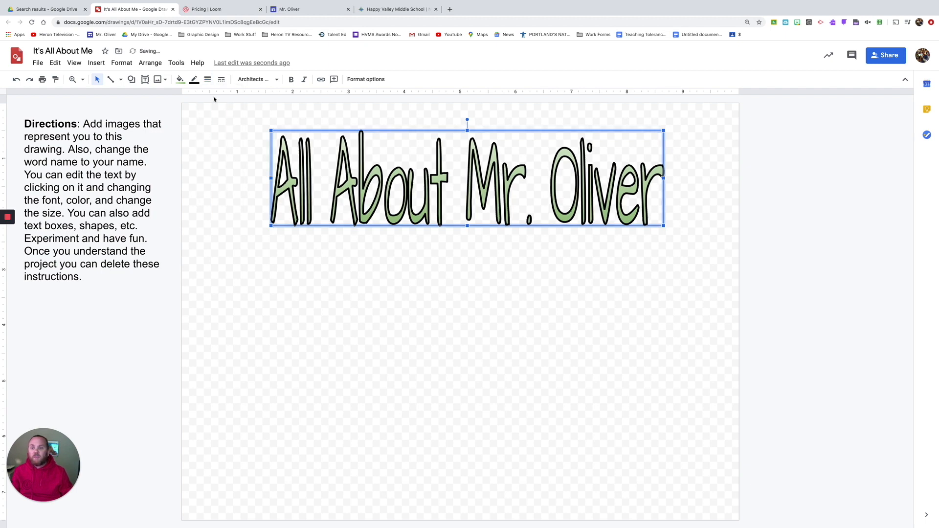
{"action": "left_click", "coordinate": [207, 80]}
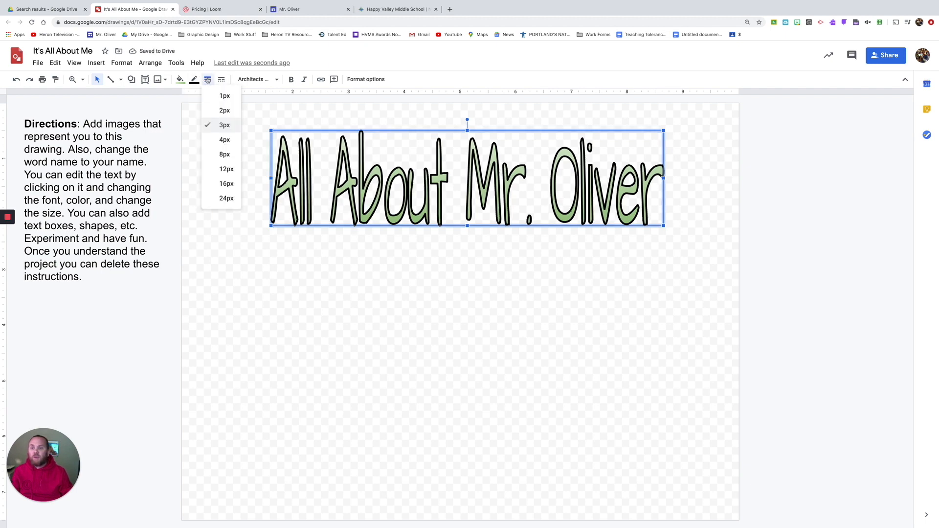
{"action": "left_click", "coordinate": [224, 198]}
{"action": "left_click", "coordinate": [193, 76]}
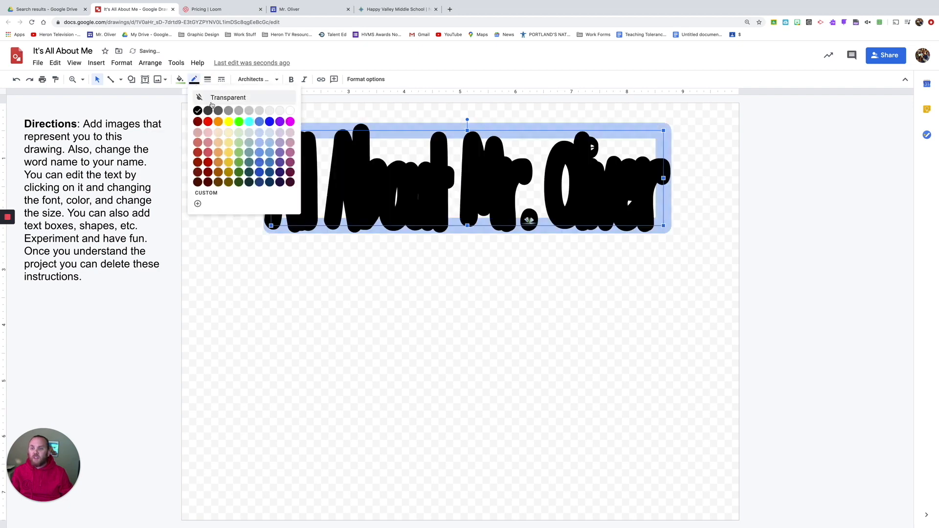
{"action": "left_click", "coordinate": [207, 79]}
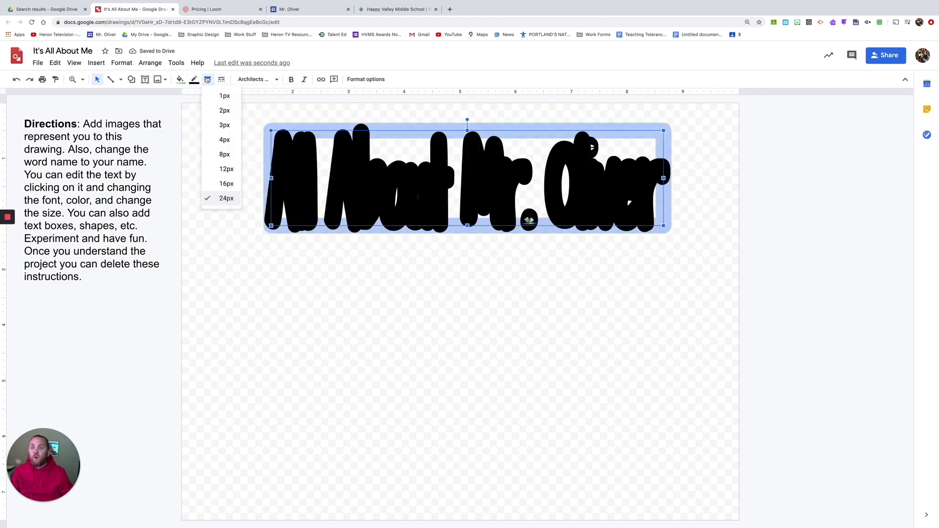
{"action": "left_click", "coordinate": [222, 112]}
{"action": "left_click", "coordinate": [349, 250]}
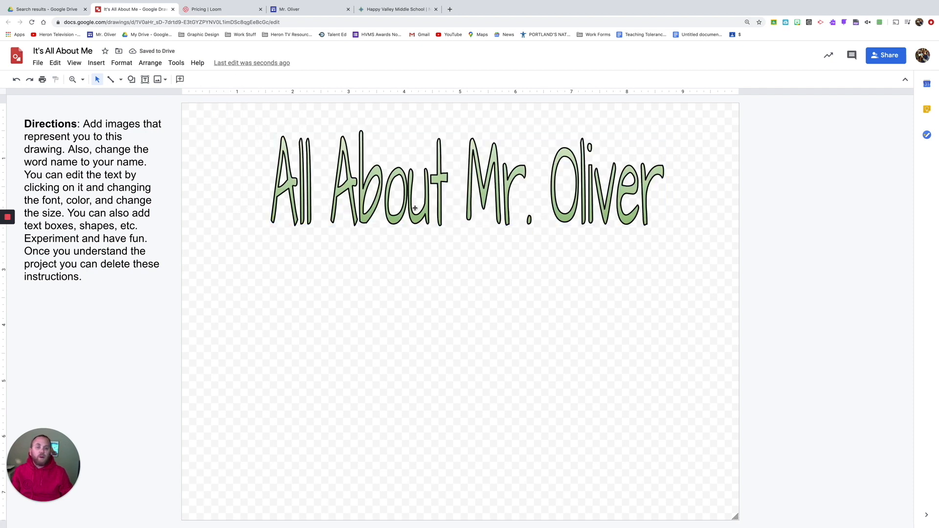
Enlarge the title word art to about 8.7 inches wide and center it horizontally near the top of the canvas
{"action": "left_click", "coordinate": [307, 164]}
{"action": "left_click_drag", "start_coordinate": [361, 205], "coordinate": [387, 205]}
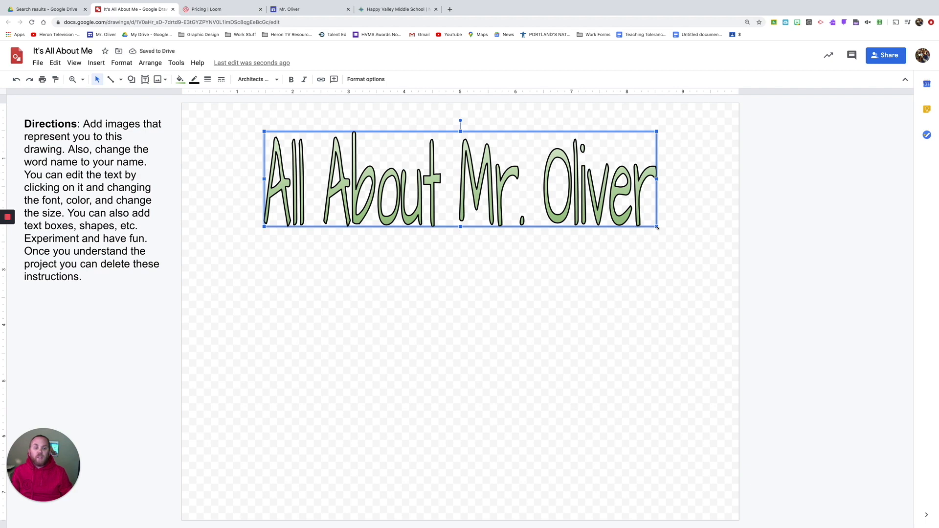
{"action": "left_click_drag", "start_coordinate": [657, 227], "coordinate": [749, 249]}
{"action": "left_click_drag", "start_coordinate": [613, 217], "coordinate": [568, 217]}
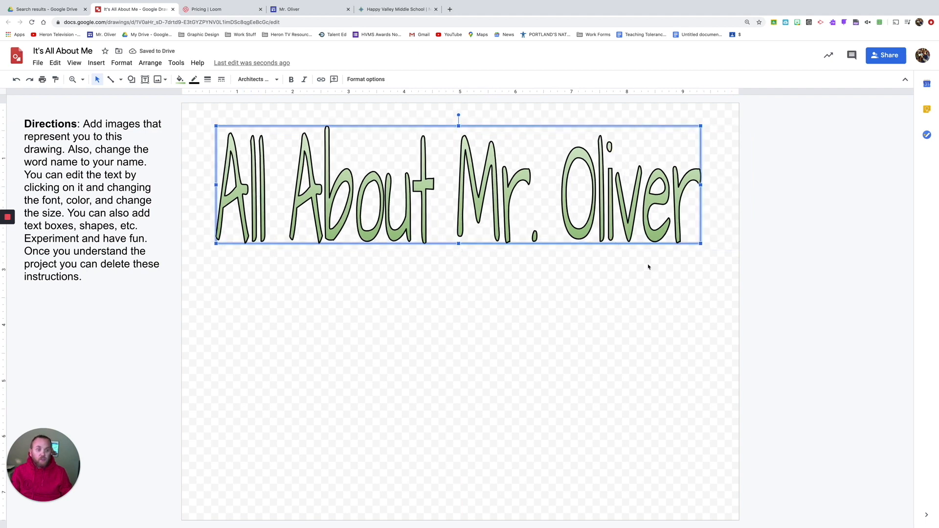
Stretch the title word art down over most of the canvas, and undo the stretch
{"action": "left_click_drag", "start_coordinate": [700, 243], "coordinate": [691, 464]}
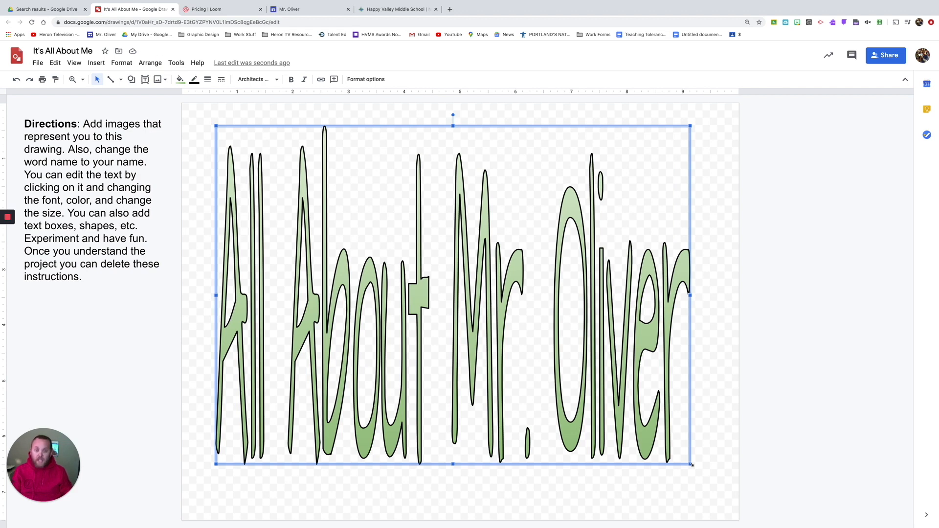
{"action": "key", "text": "ctrl+z"}
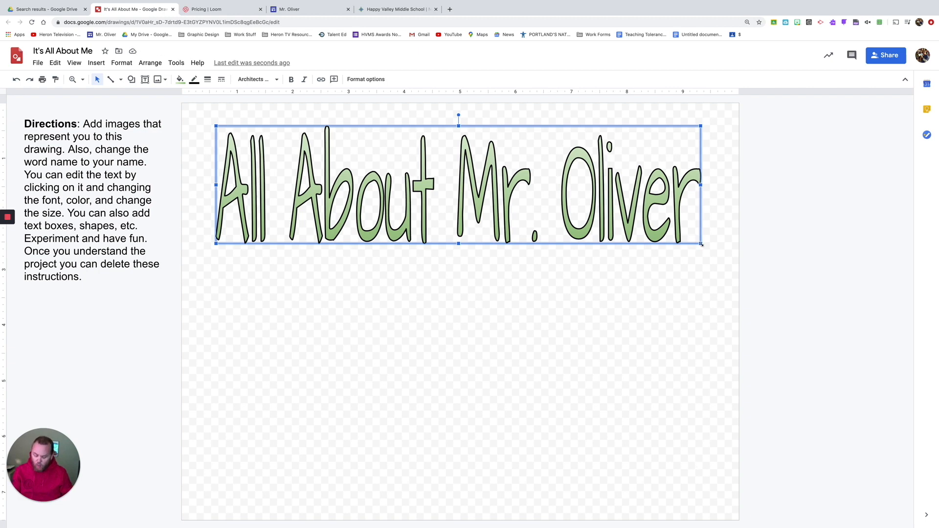
Shrink the title word art to about 7.3 inches wide and move it back toward the horizontal center of the canvas
{"action": "left_click_drag", "start_coordinate": [701, 244], "coordinate": [621, 223]}
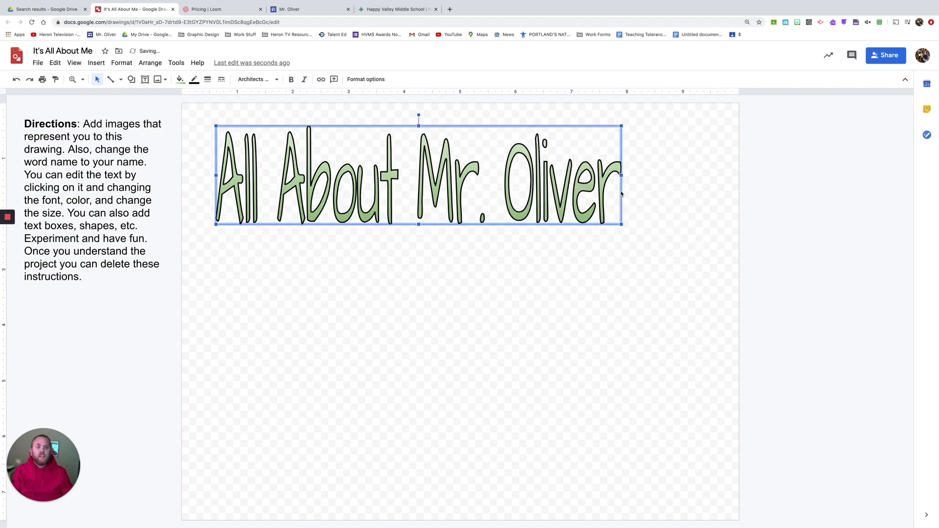
{"action": "mouse_move", "coordinate": [518, 186]}
{"action": "left_mouse_down"}
{"action": "mouse_move", "coordinate": [550, 185]}
{"action": "mouse_move", "coordinate": [506, 186]}
{"action": "left_mouse_up"}
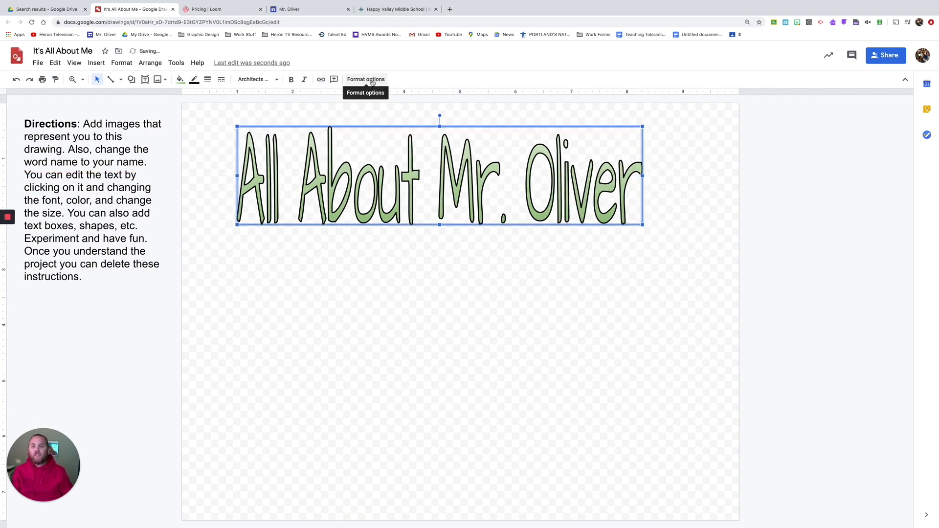
Try out different heights and widths for the title word art in its size options, and undo the width change
{"action": "left_click", "coordinate": [368, 80]}
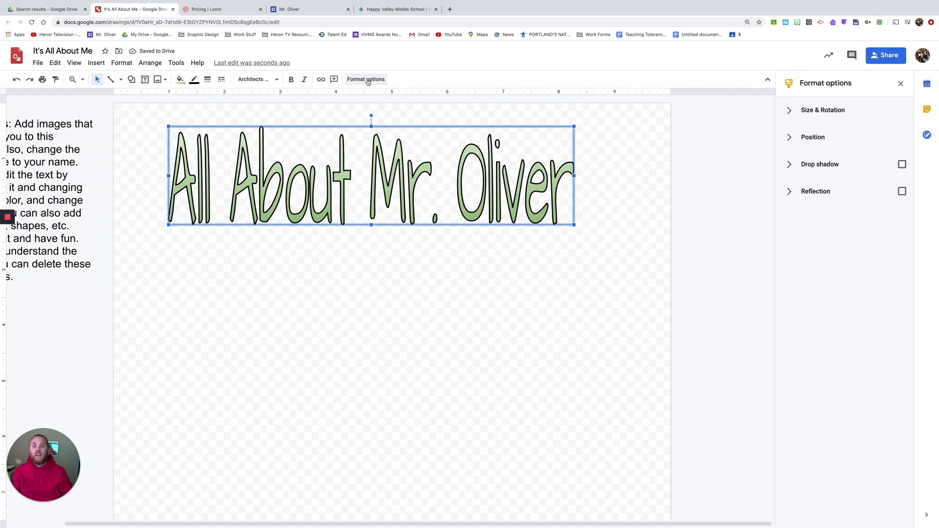
{"action": "left_click", "coordinate": [815, 111]}
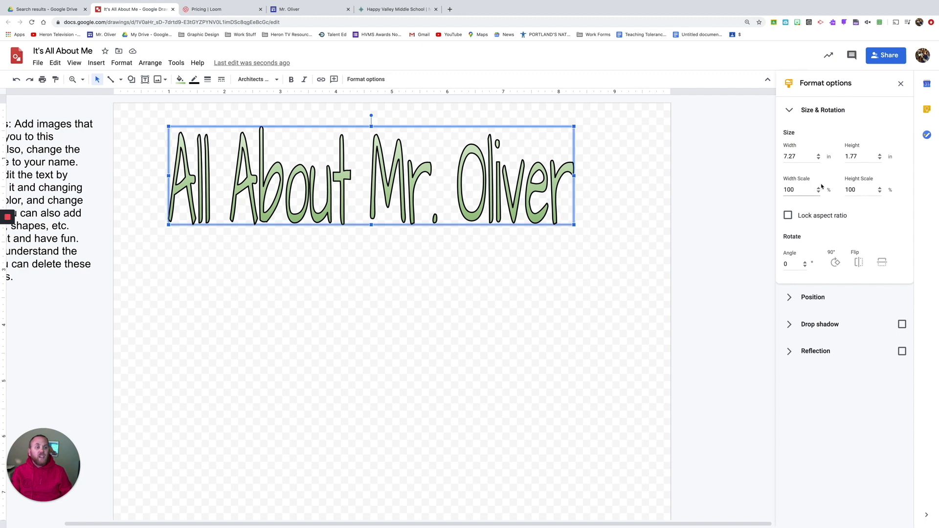
{"action": "left_click", "coordinate": [880, 156]}
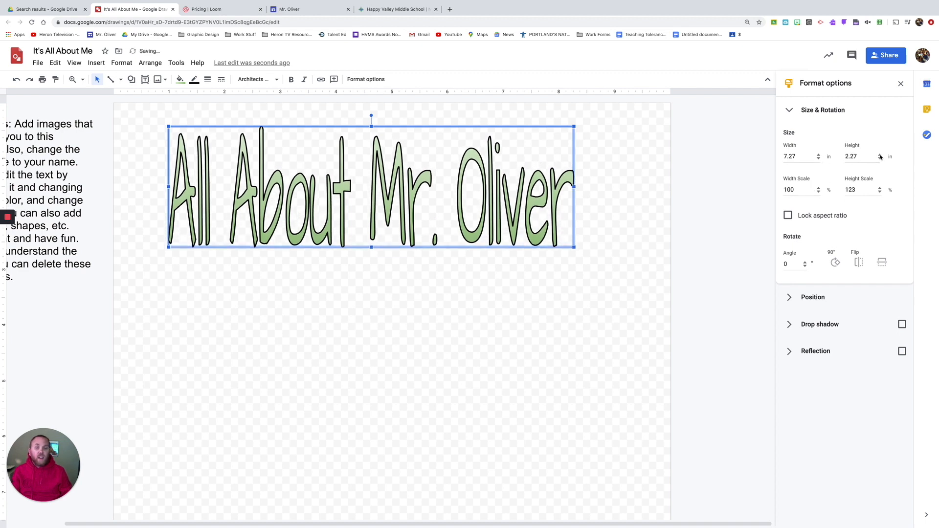
{"action": "left_click", "coordinate": [880, 160]}
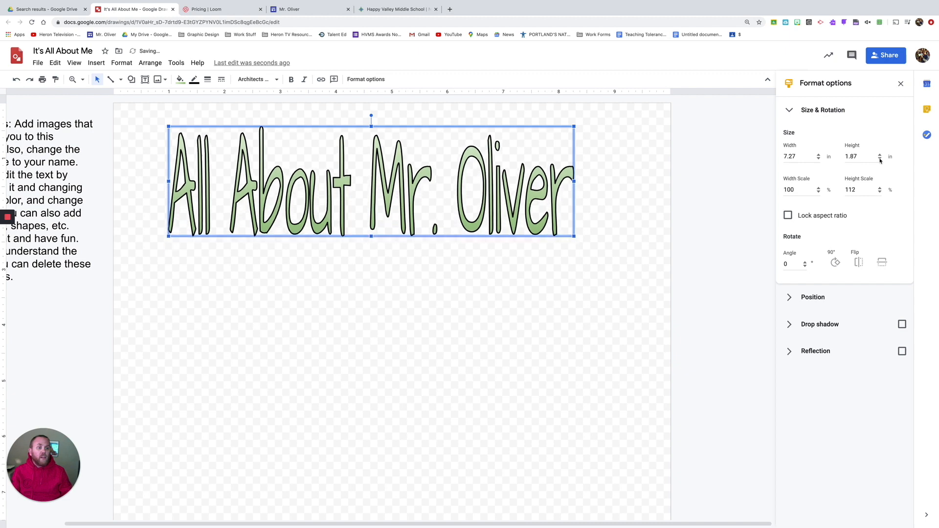
{"action": "left_click", "coordinate": [819, 156]}
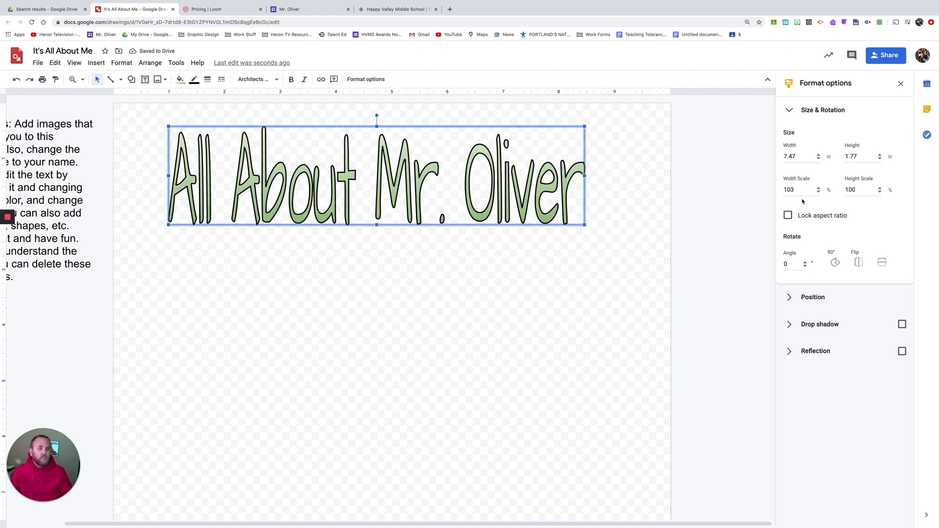
{"action": "key", "text": "super+z"}
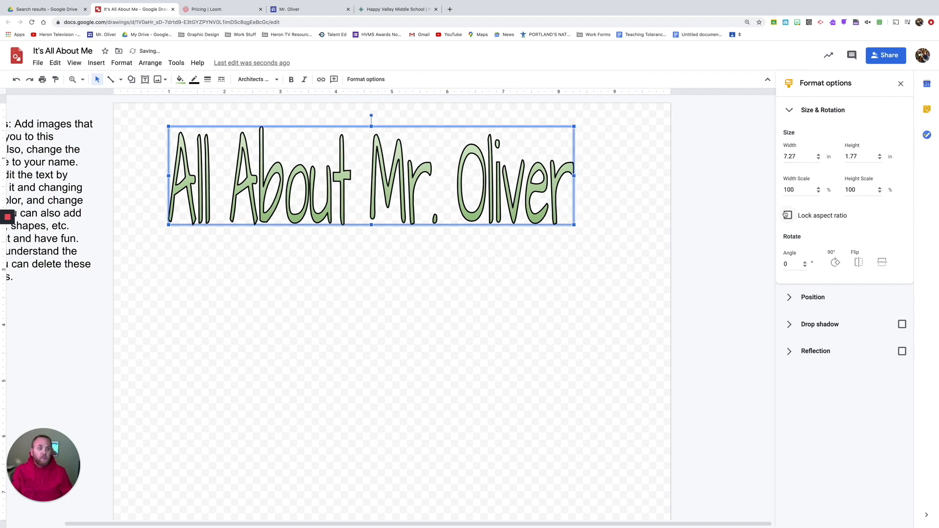
Lock the title's aspect ratio and scale it proportionally to a height of 1.87 in
{"action": "left_click", "coordinate": [787, 216]}
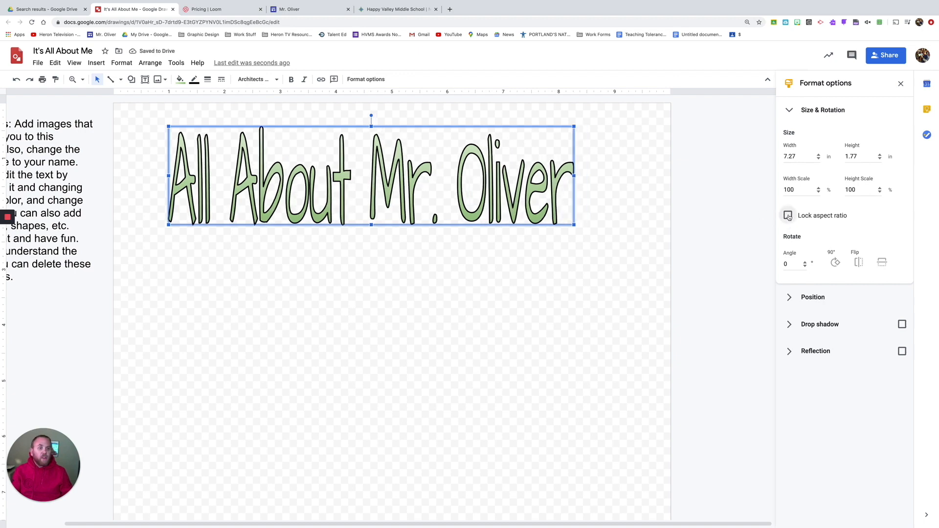
{"action": "left_click", "coordinate": [879, 157]}
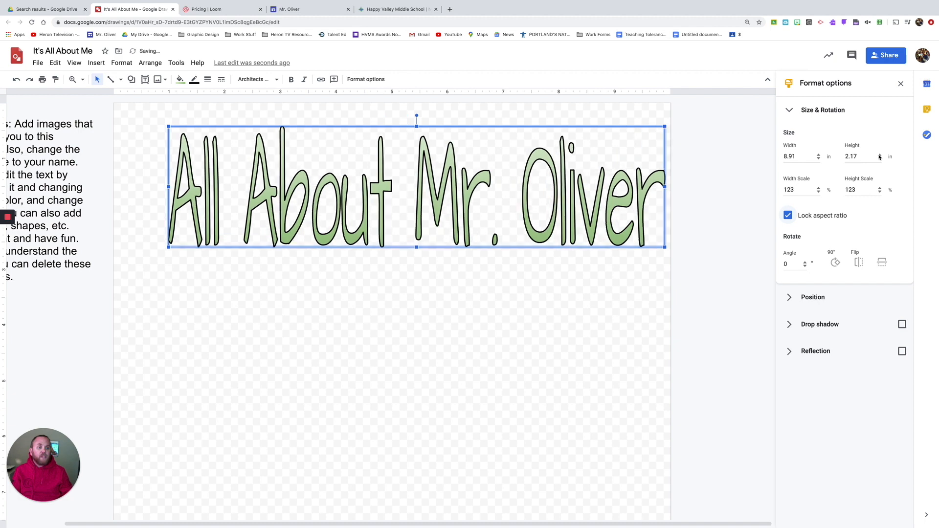
{"action": "left_click", "coordinate": [880, 159]}
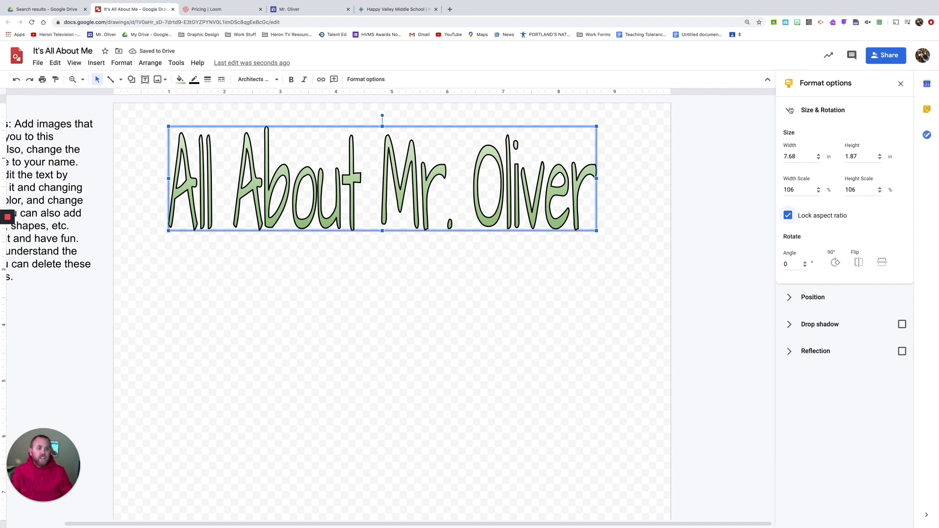
Rotate the title word art through four successive 90° turns back to its upright orientation
{"action": "left_click", "coordinate": [836, 263]}
{"action": "left_click", "coordinate": [835, 263]}
{"action": "left_click", "coordinate": [836, 263]}
{"action": "left_click", "coordinate": [836, 263]}
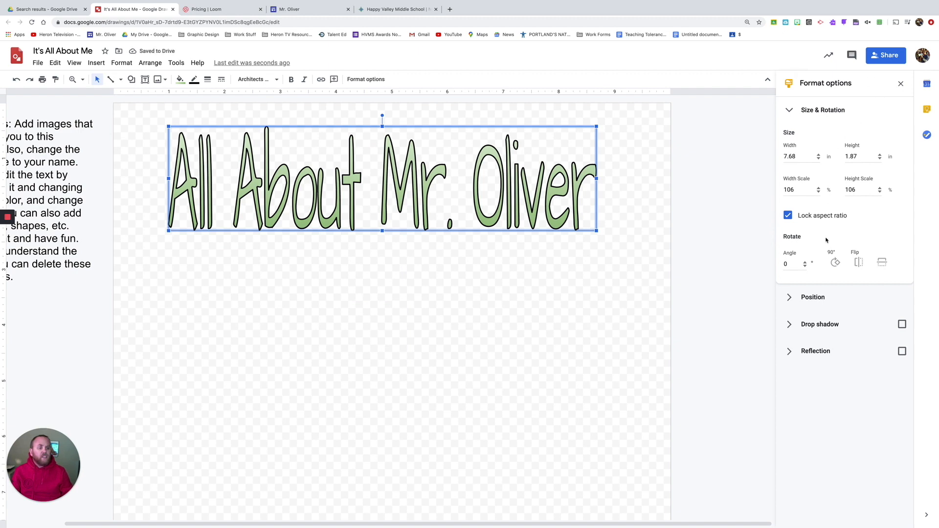
Add a black drop shadow to the title, angled toward the lower right, with a shorter distance and slightly larger blur, and close its format options
{"action": "left_click", "coordinate": [791, 326]}
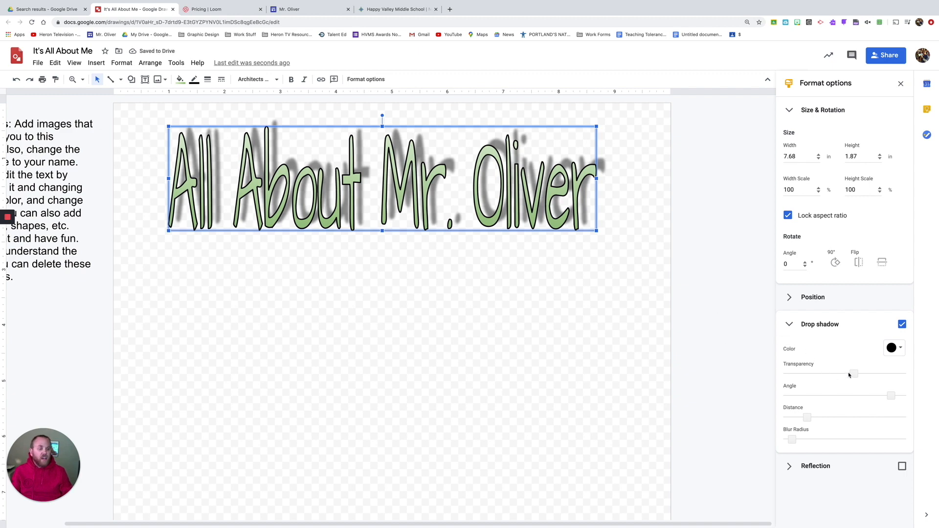
{"action": "mouse_move", "coordinate": [849, 375]}
{"action": "left_mouse_down"}
{"action": "mouse_move", "coordinate": [766, 377]}
{"action": "mouse_move", "coordinate": [851, 375]}
{"action": "left_mouse_up"}
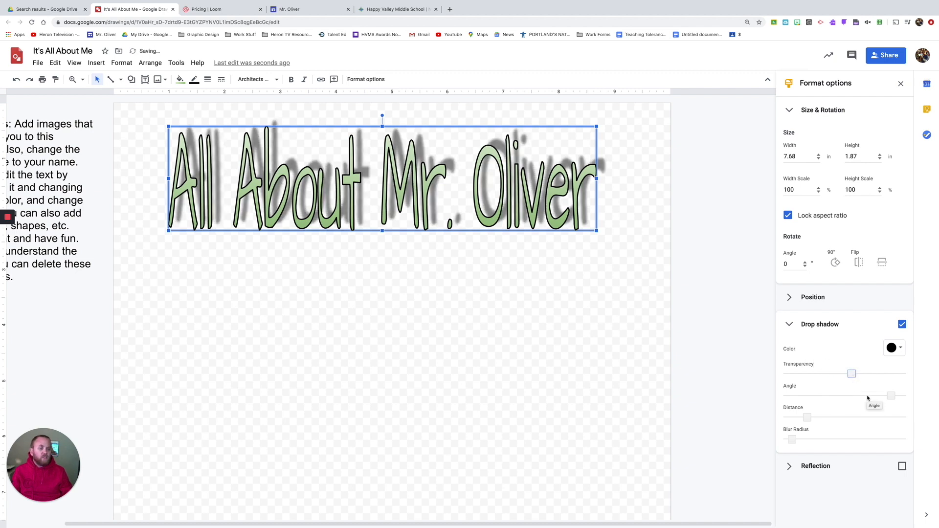
{"action": "left_click_drag", "start_coordinate": [891, 395], "coordinate": [809, 393]}
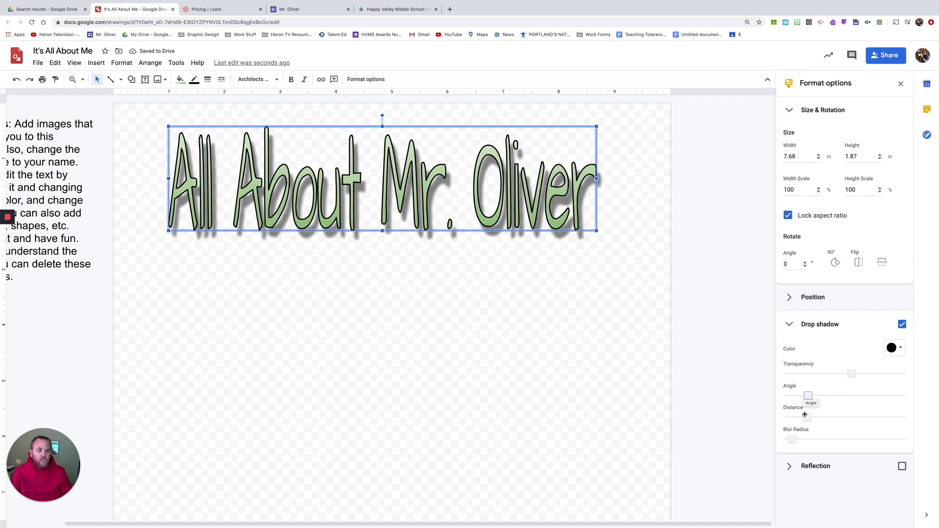
{"action": "mouse_move", "coordinate": [807, 417]}
{"action": "left_mouse_down"}
{"action": "mouse_move", "coordinate": [817, 417]}
{"action": "mouse_move", "coordinate": [795, 416]}
{"action": "left_mouse_up"}
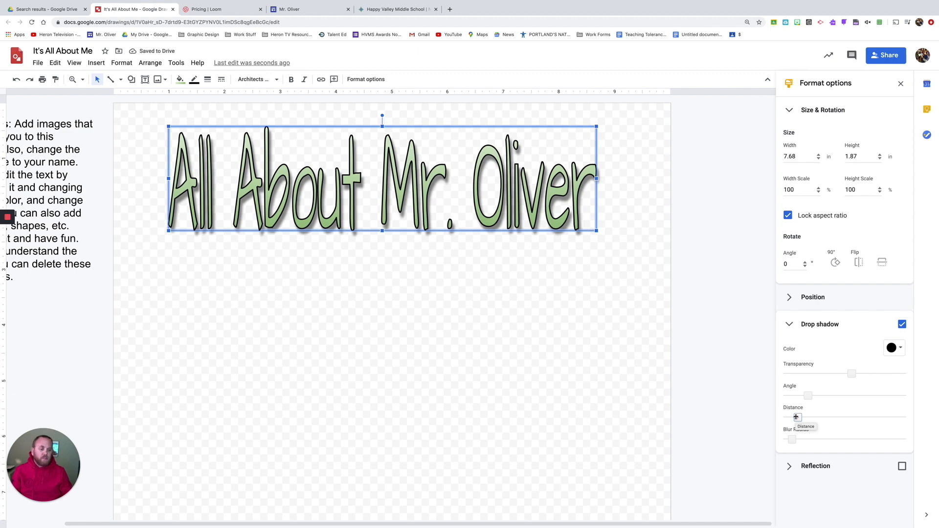
{"action": "mouse_move", "coordinate": [793, 439]}
{"action": "left_mouse_down"}
{"action": "mouse_move", "coordinate": [901, 438]}
{"action": "mouse_move", "coordinate": [807, 439]}
{"action": "left_mouse_up"}
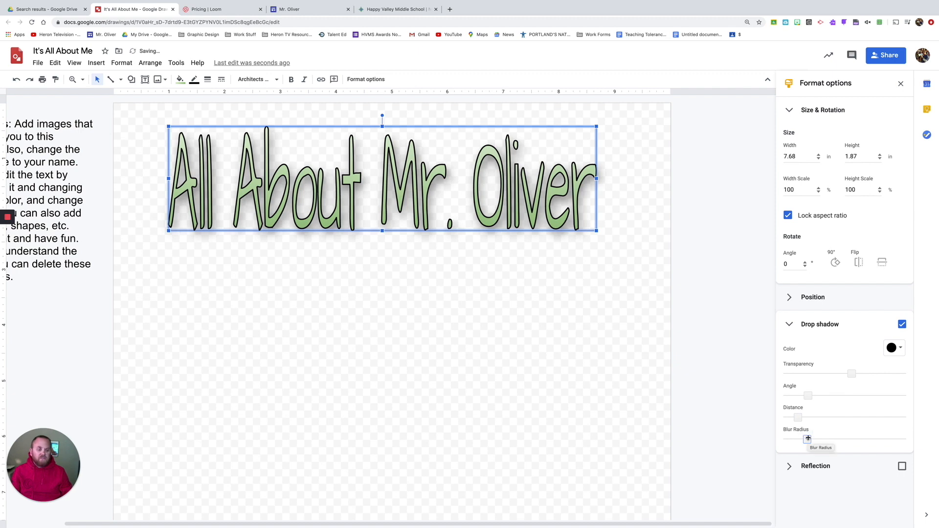
{"action": "left_click_drag", "start_coordinate": [807, 439], "coordinate": [799, 439]}
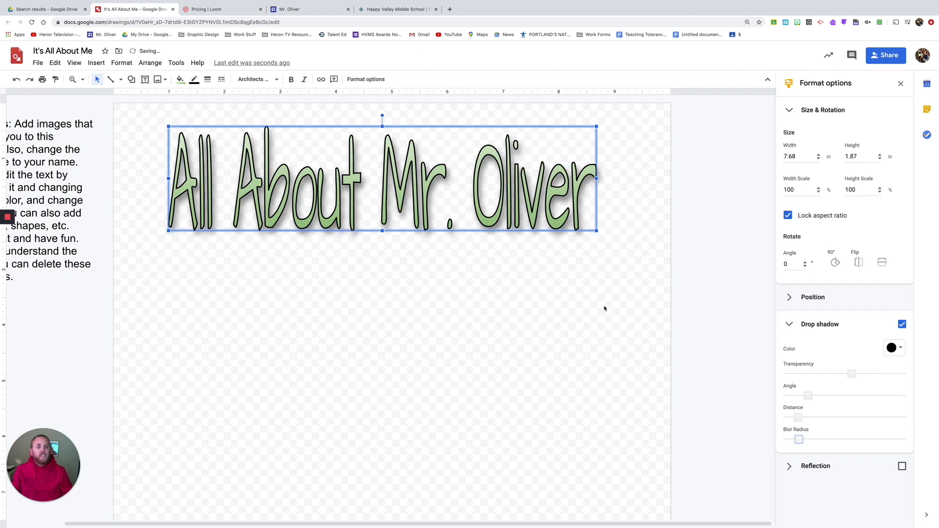
{"action": "left_click", "coordinate": [901, 85]}
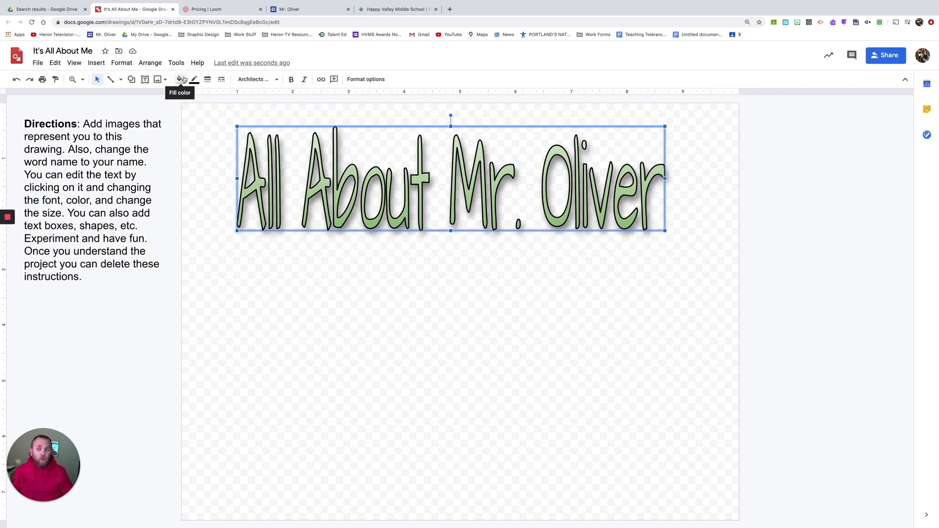
Search the web for "beach" images to insert into the drawing
{"action": "left_click", "coordinate": [157, 79]}
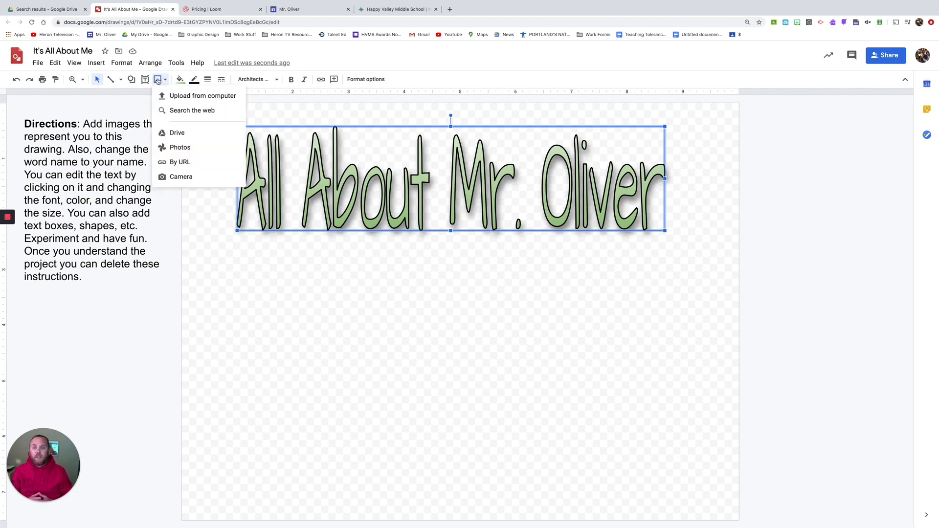
{"action": "left_click", "coordinate": [184, 111]}
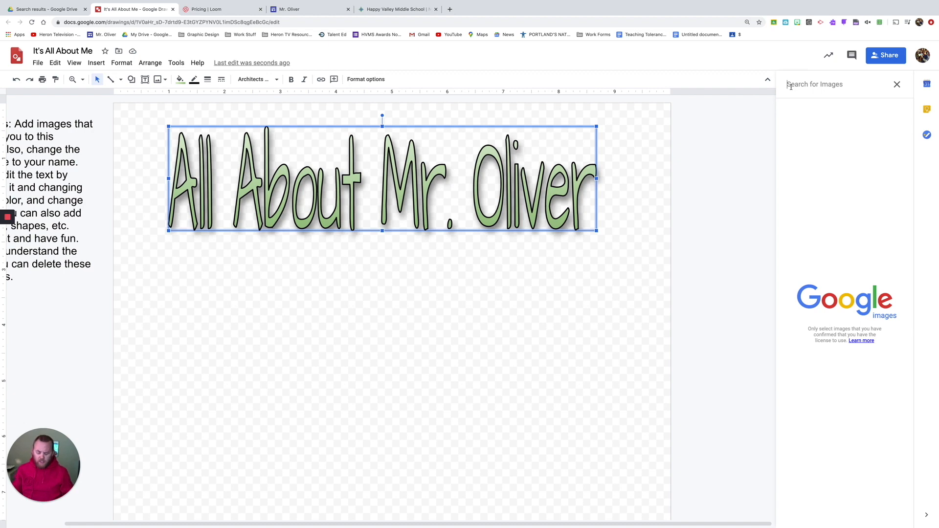
{"action": "type", "text": "beach"}
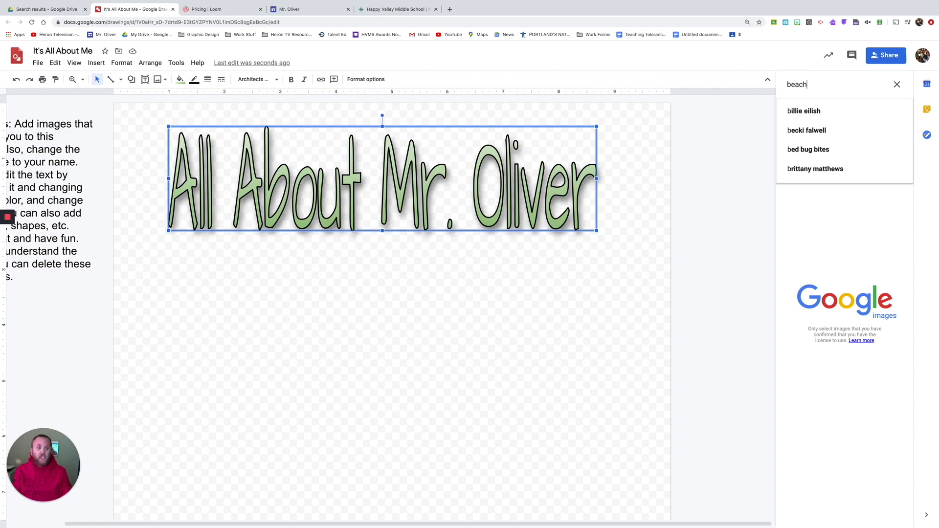
{"action": "key", "text": "Return"}
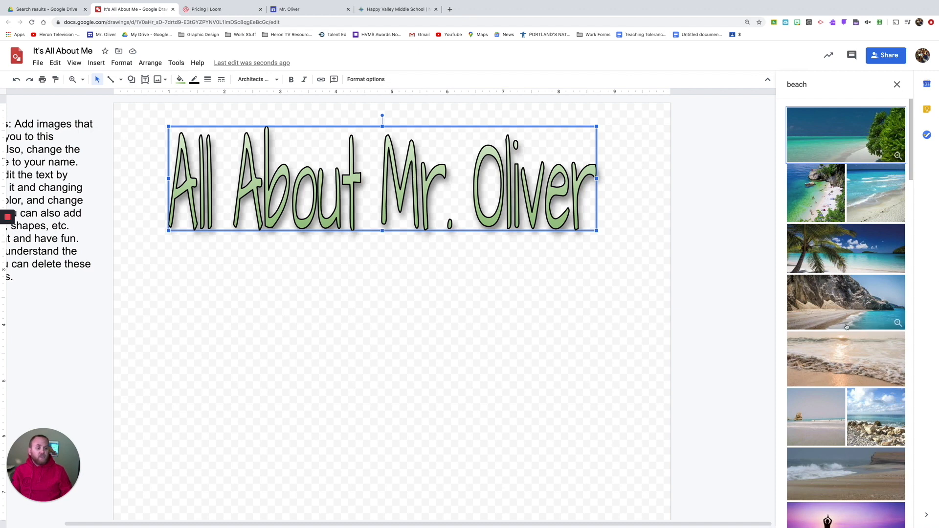
Insert the beach picture with turquoise water and a leaning palm tree from the search results
{"action": "scroll", "coordinate": [847, 326], "scroll_direction": "down", "scroll_amount": 6}
{"action": "scroll", "coordinate": [847, 326], "scroll_direction": "down", "scroll_amount": 6}
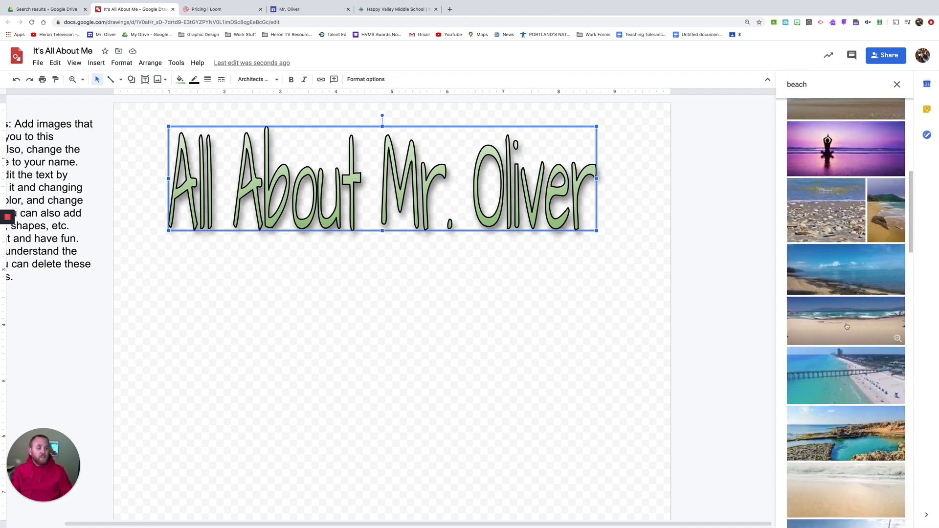
{"action": "left_click", "coordinate": [852, 333]}
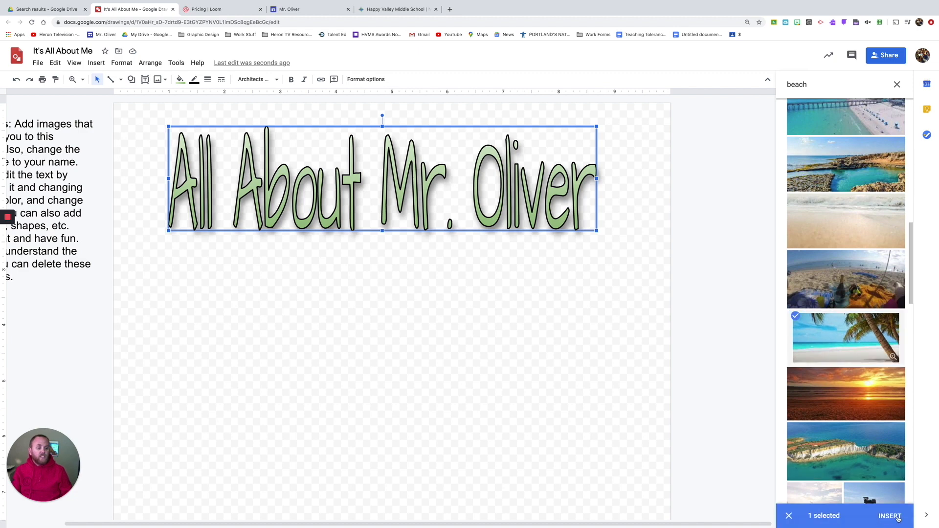
{"action": "left_click", "coordinate": [805, 341]}
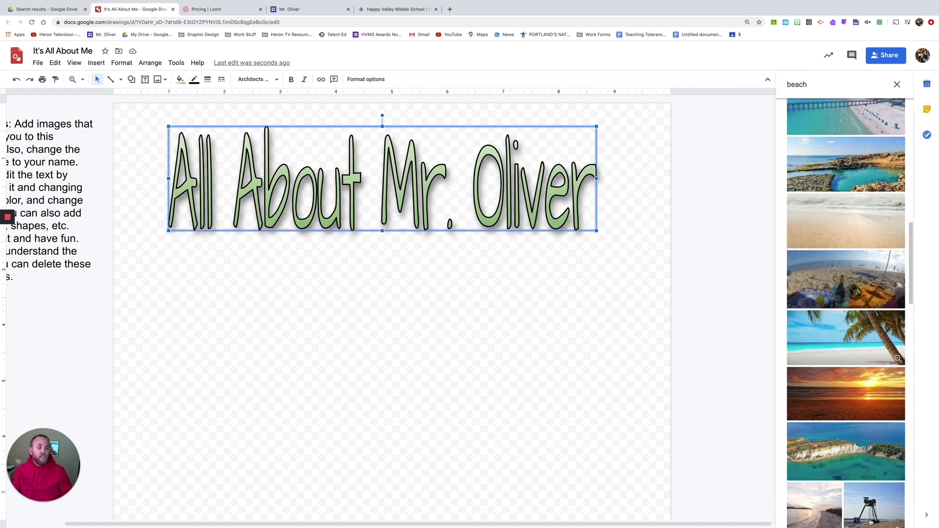
{"action": "left_click", "coordinate": [825, 340]}
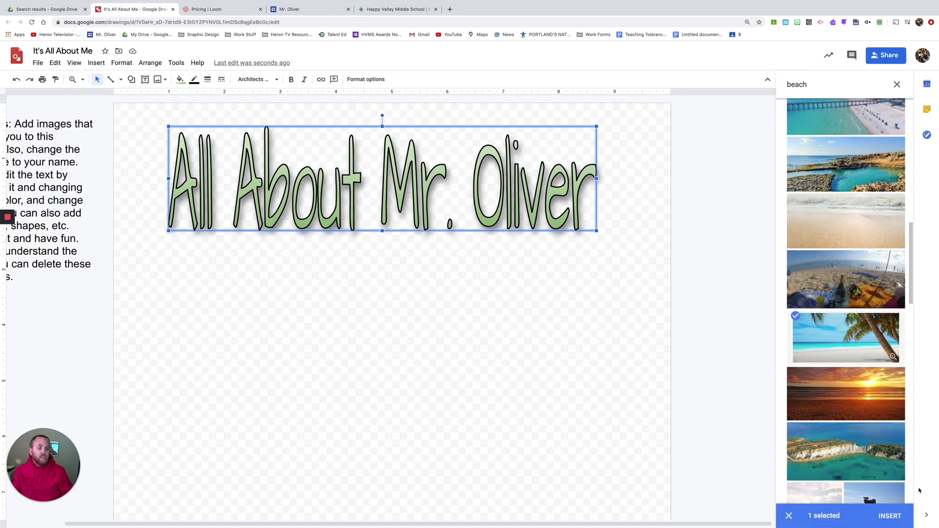
{"action": "left_click", "coordinate": [889, 522]}
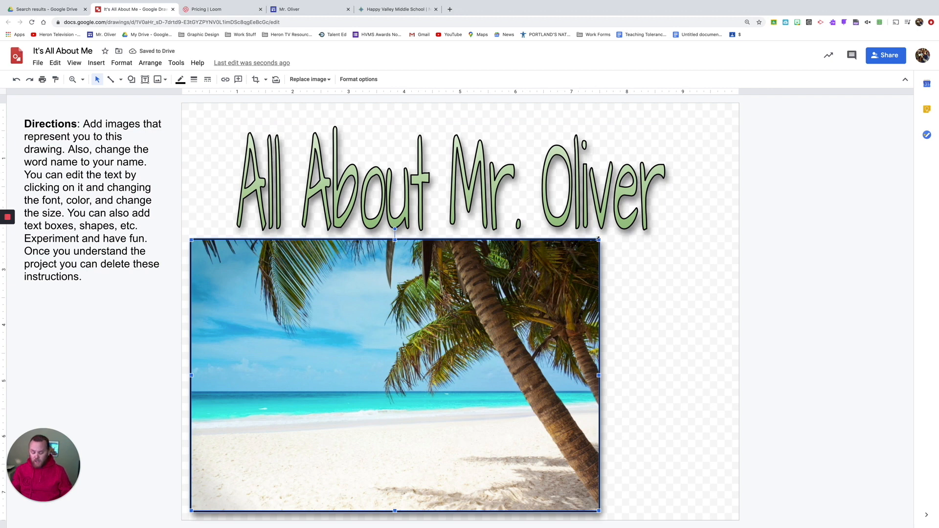
Enlarge the beach picture and position it so that it covers the whole canvas, with the excess extending past the left edge
{"action": "left_click_drag", "start_coordinate": [597, 239], "coordinate": [805, 115]}
{"action": "left_click_drag", "start_coordinate": [698, 167], "coordinate": [677, 164]}
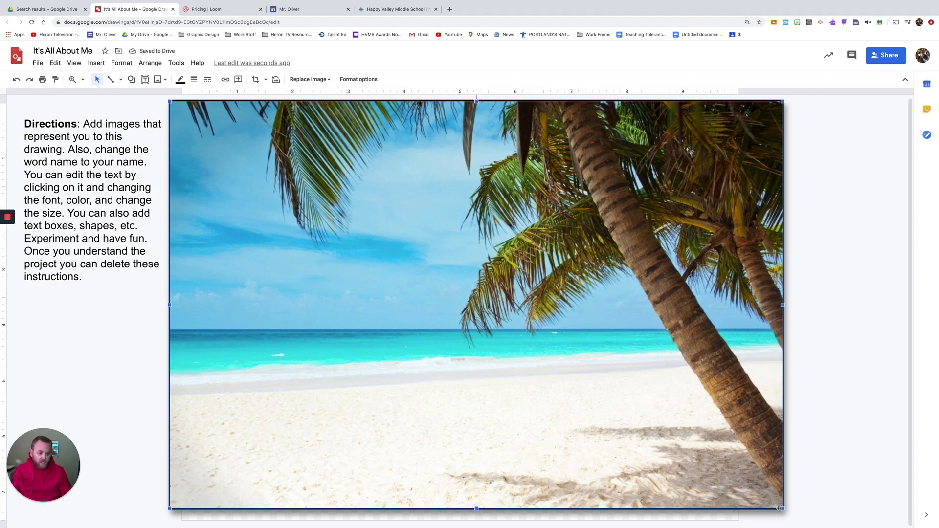
{"action": "left_click_drag", "start_coordinate": [783, 509], "coordinate": [798, 520]}
{"action": "left_click_drag", "start_coordinate": [749, 489], "coordinate": [747, 493]}
{"action": "left_click_drag", "start_coordinate": [669, 458], "coordinate": [620, 459]}
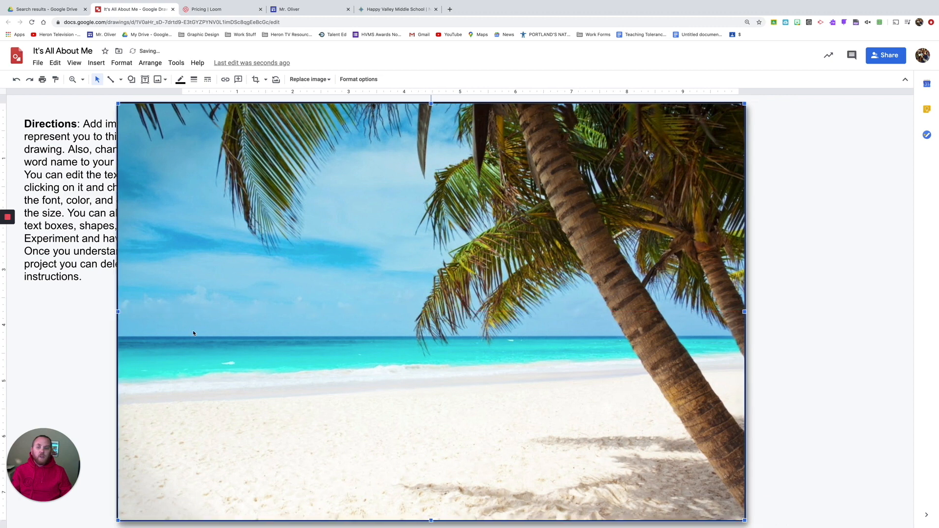
Send the beach picture to the back, behind the title and directions
{"action": "left_click", "coordinate": [150, 63]}
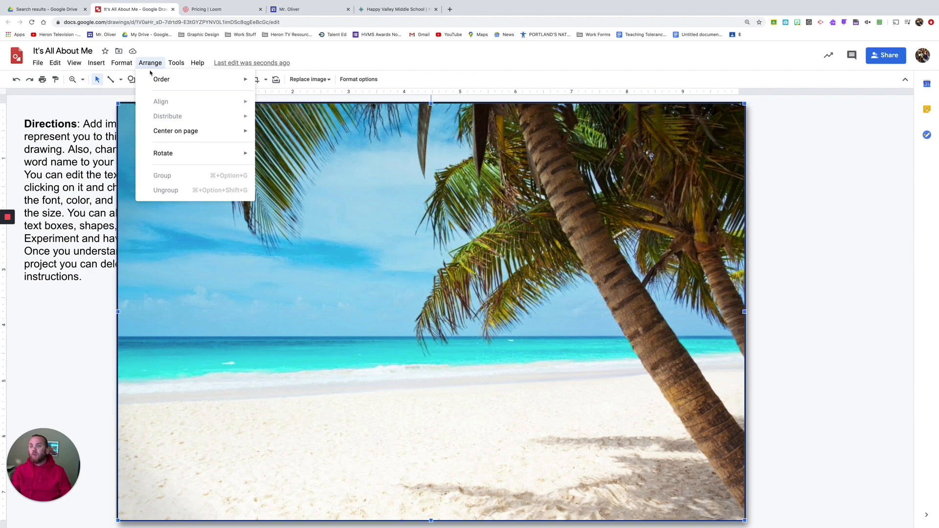
{"action": "mouse_move", "coordinate": [172, 78]}
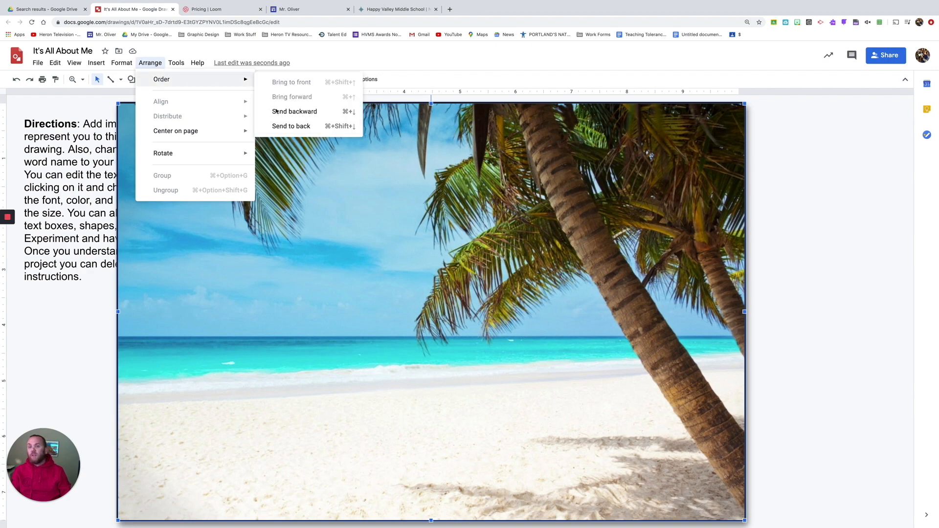
{"action": "left_click", "coordinate": [289, 126]}
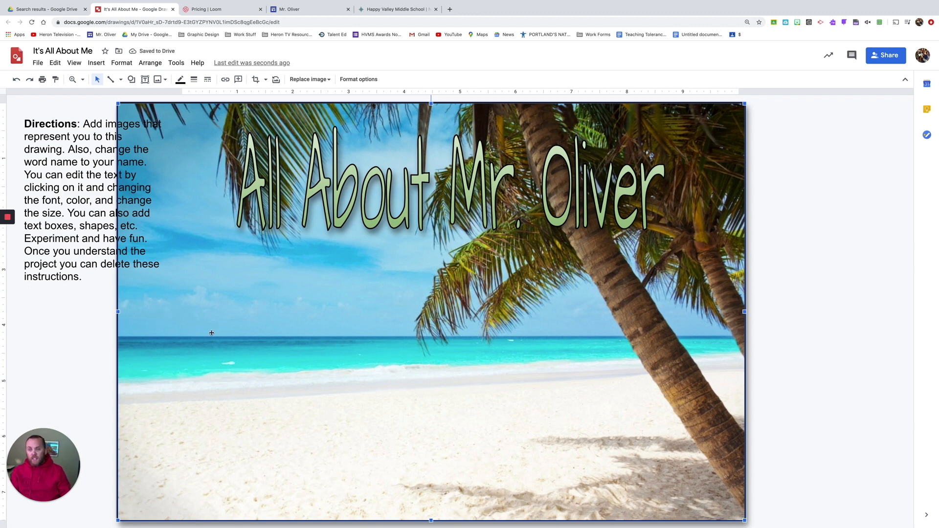
Crop the beach picture's left side to the canvas edge so it no longer overlaps the directions
{"action": "double_click", "coordinate": [144, 321]}
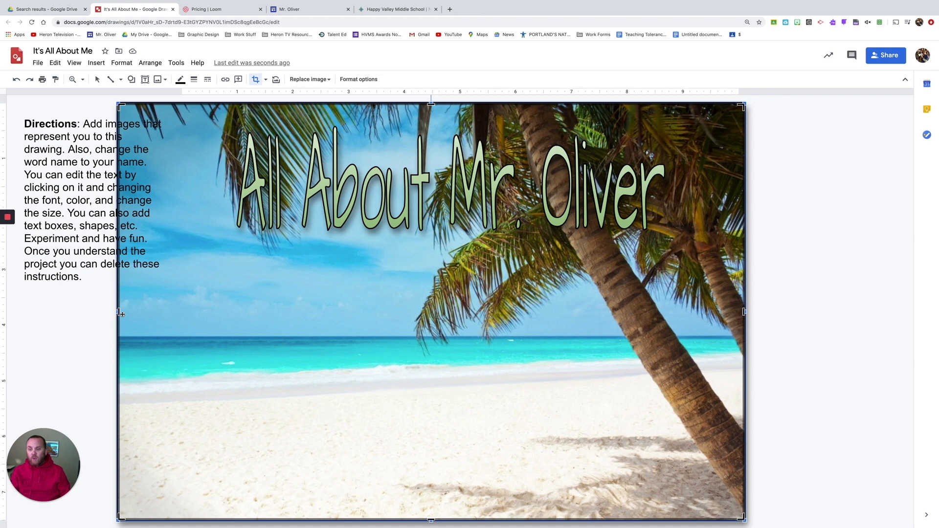
{"action": "left_click_drag", "start_coordinate": [119, 311], "coordinate": [183, 319]}
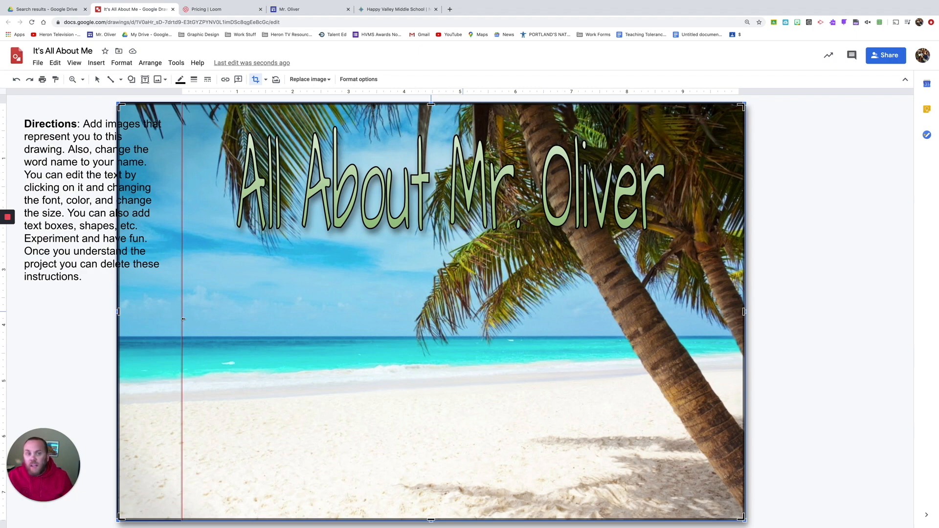
{"action": "left_click_drag", "start_coordinate": [184, 319], "coordinate": [183, 318]}
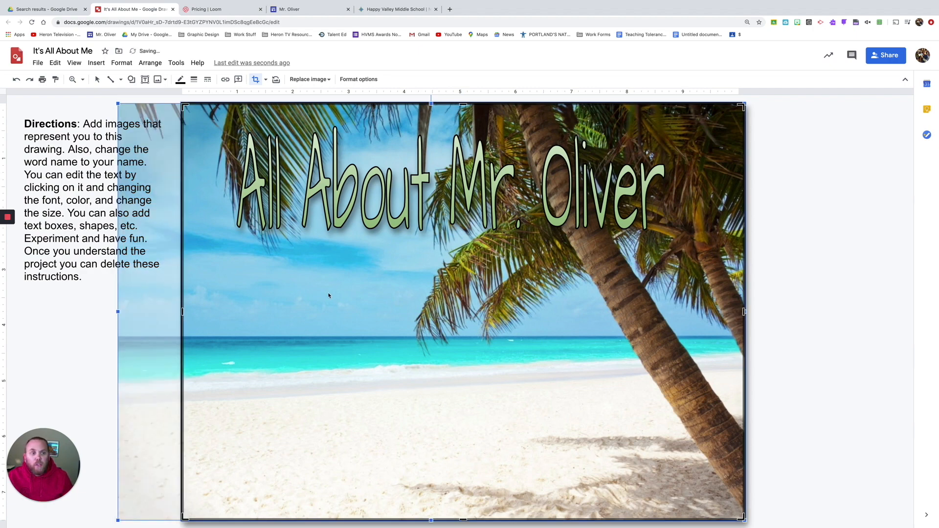
{"action": "left_click", "coordinate": [825, 335]}
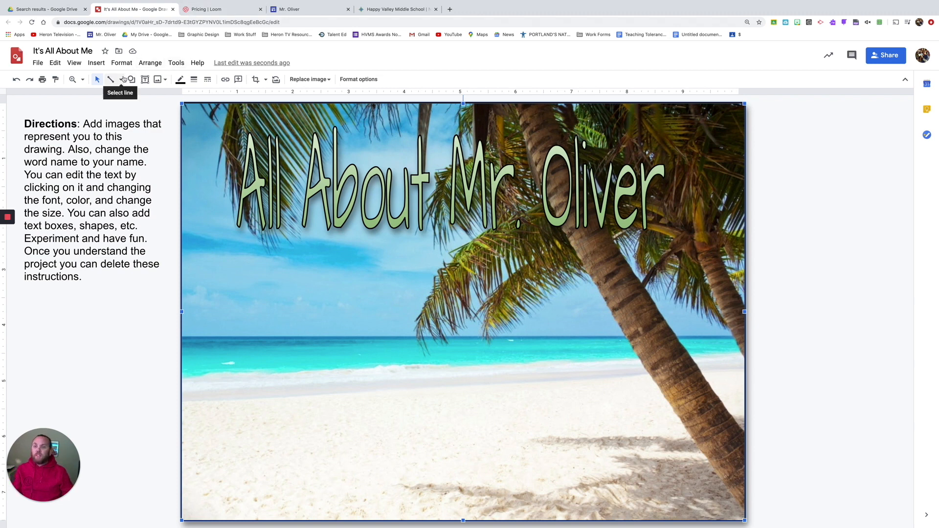
Shrink the title word art to just over half the canvas width and move it onto the sand in the canvas's lower-left area
{"action": "left_click", "coordinate": [346, 187]}
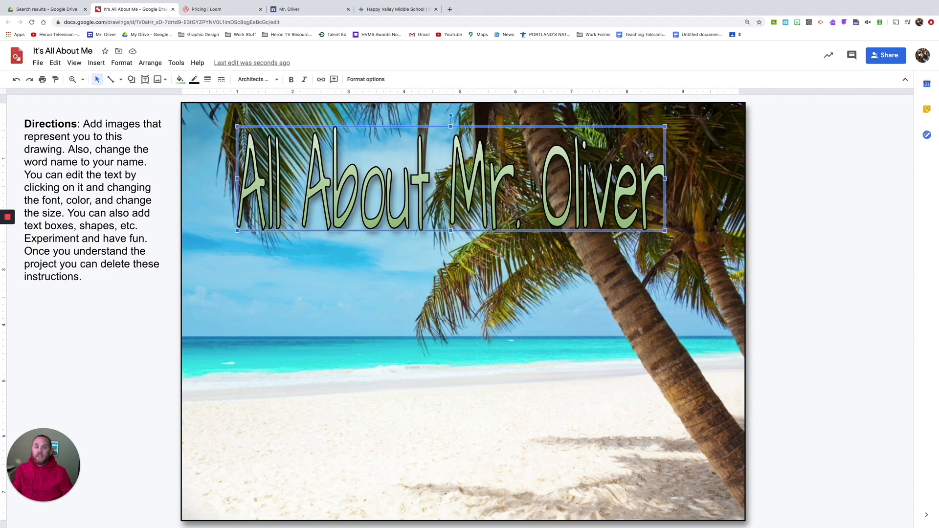
{"action": "left_click_drag", "start_coordinate": [662, 127], "coordinate": [550, 154]}
{"action": "left_click_drag", "start_coordinate": [419, 203], "coordinate": [383, 474]}
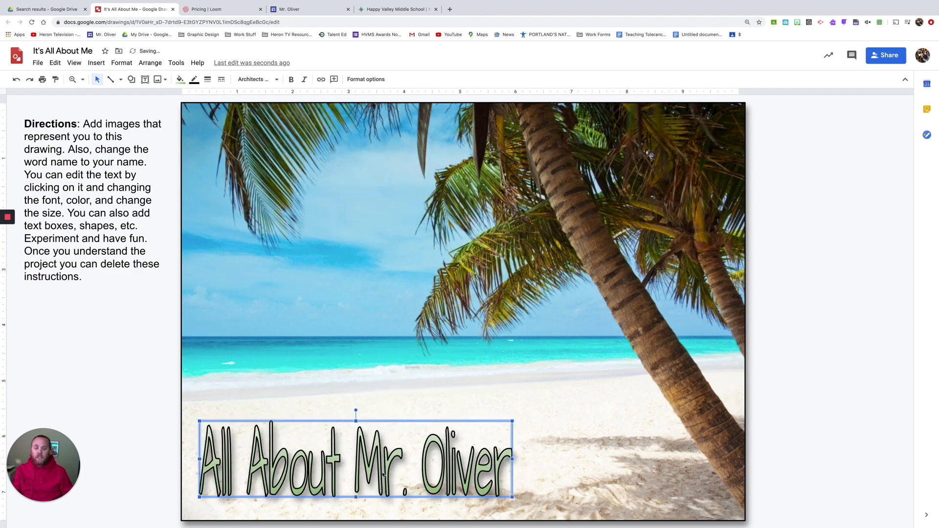
{"action": "left_click", "coordinate": [101, 411]}
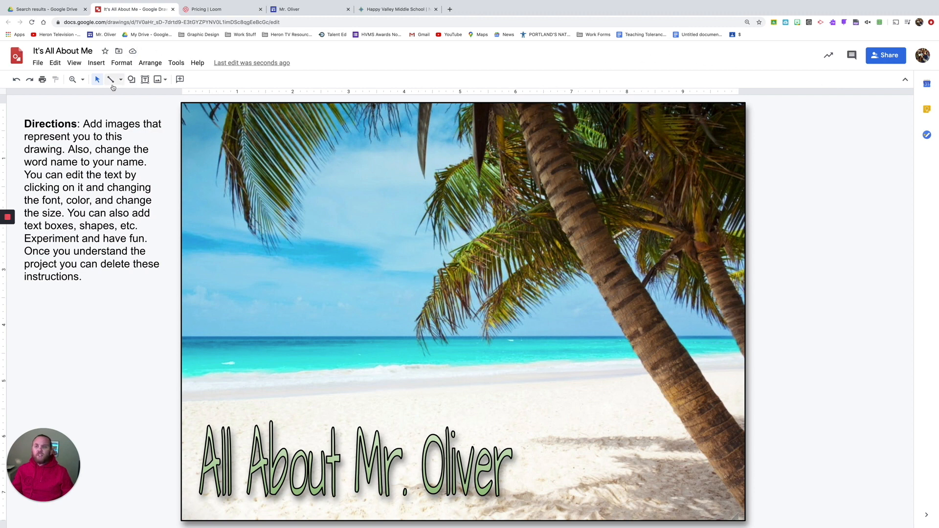
{"action": "left_click", "coordinate": [155, 80]}
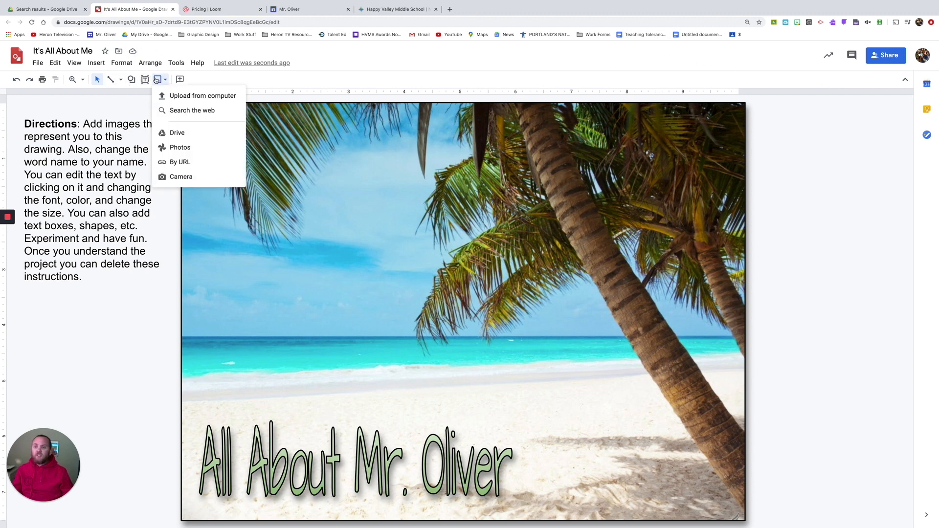
{"action": "left_click", "coordinate": [193, 177]}
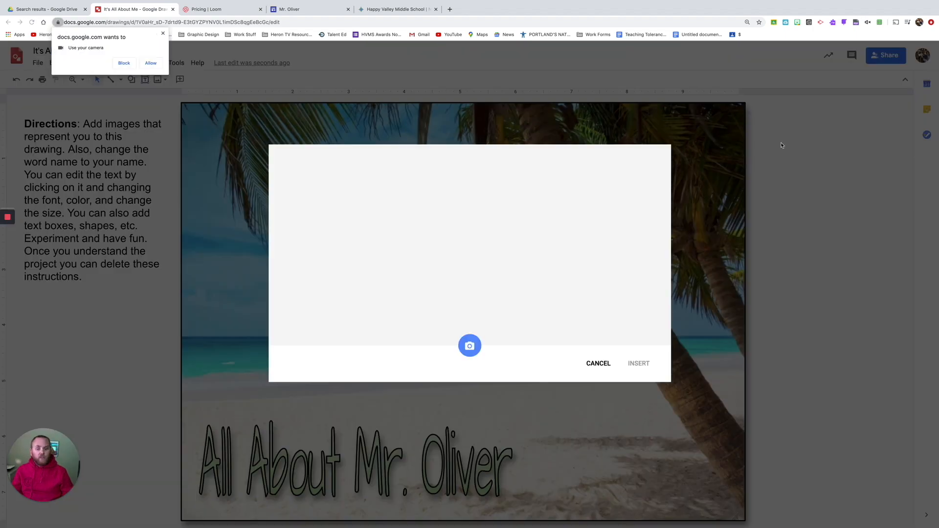
{"action": "left_click", "coordinate": [598, 364]}
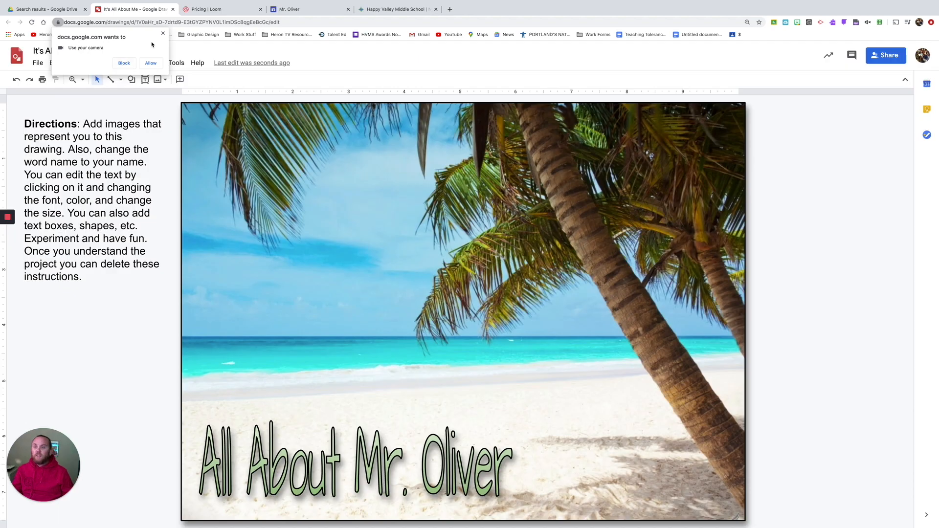
{"action": "left_click", "coordinate": [162, 34]}
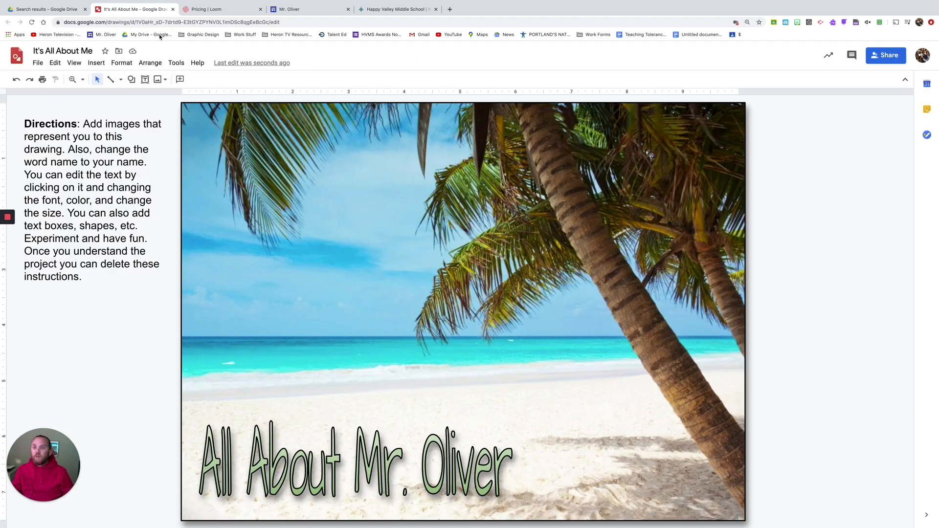
Search the web for images with the query "camera png" in place of "beach"
{"action": "left_click", "coordinate": [158, 80]}
{"action": "left_click", "coordinate": [196, 113]}
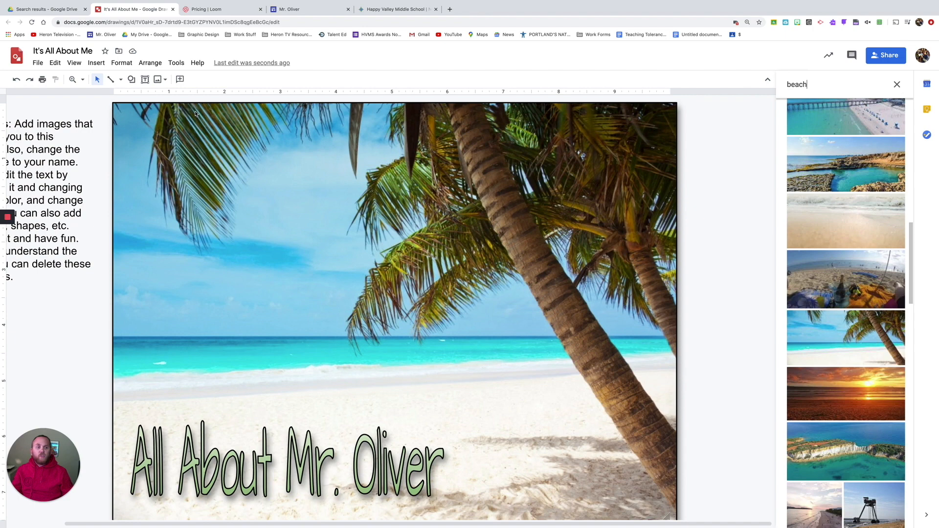
{"action": "double_click", "coordinate": [819, 84]}
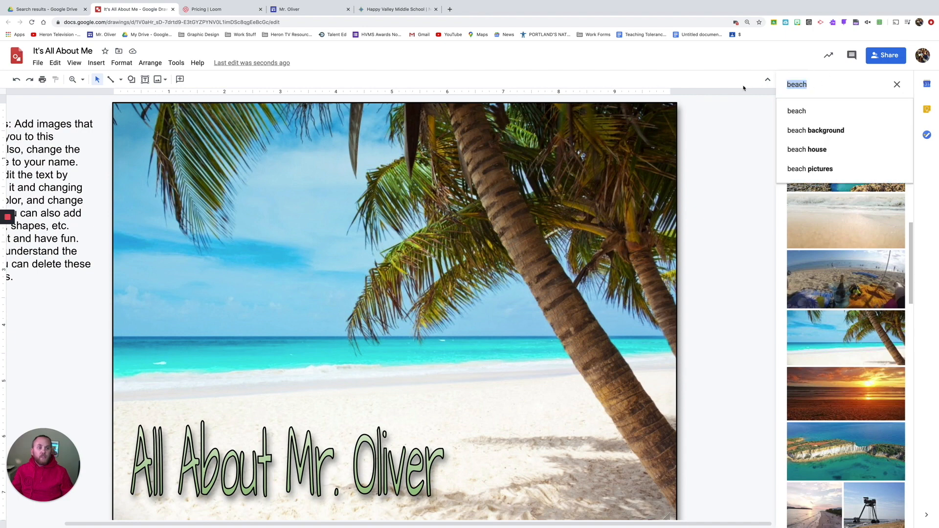
{"action": "type", "text": "camera"}
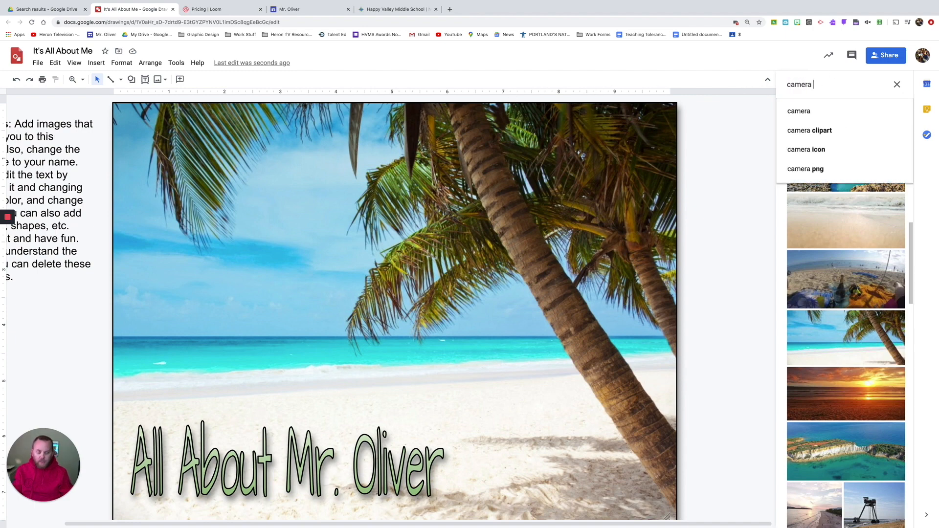
{"action": "type", "text": " png"}
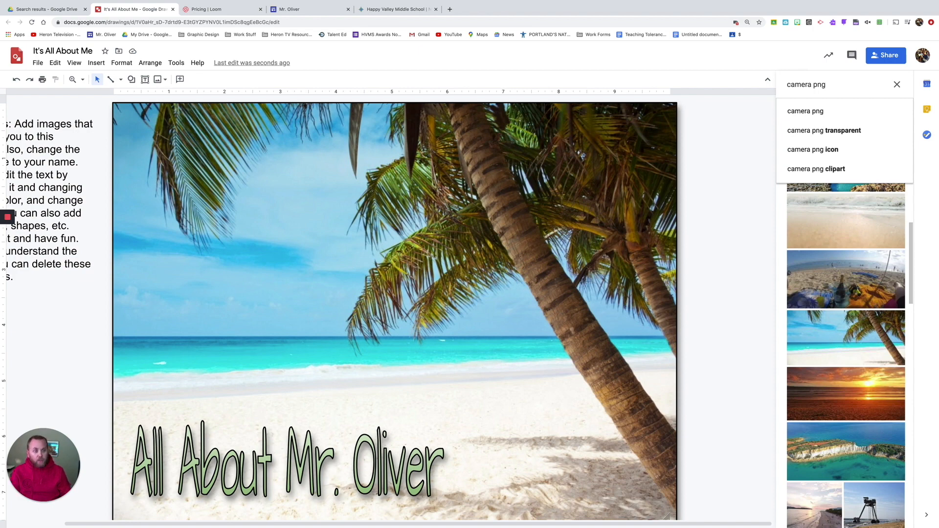
{"action": "key", "text": "Return"}
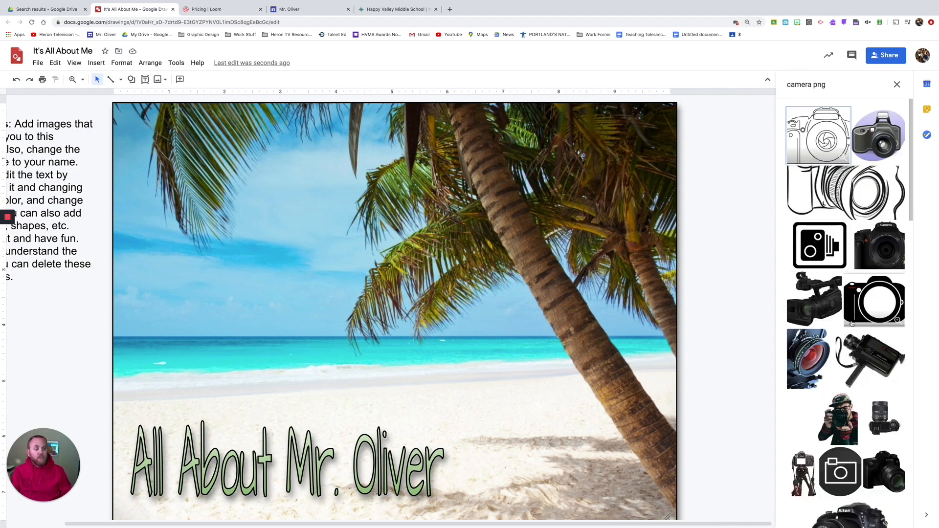
Insert the transparent picture of the black Zenit camera from the search results into the drawing
{"action": "scroll", "coordinate": [851, 325], "scroll_direction": "down", "scroll_amount": 2}
{"action": "scroll", "coordinate": [849, 330], "scroll_direction": "down", "scroll_amount": 3}
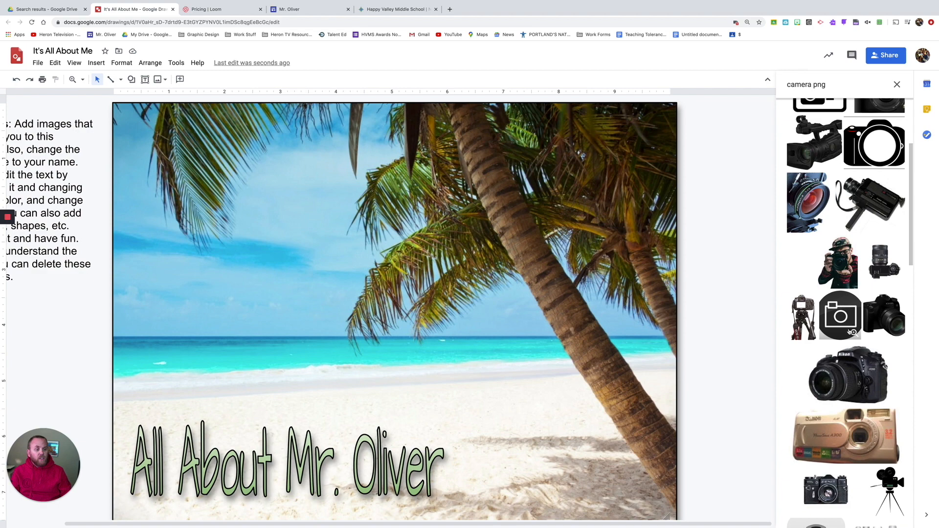
{"action": "scroll", "coordinate": [877, 358], "scroll_direction": "down", "scroll_amount": 2}
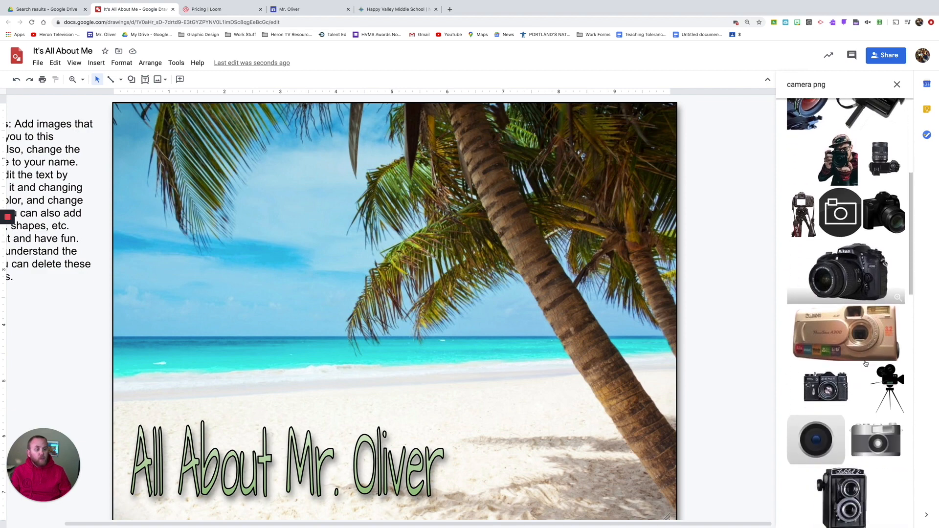
{"action": "left_click", "coordinate": [828, 381]}
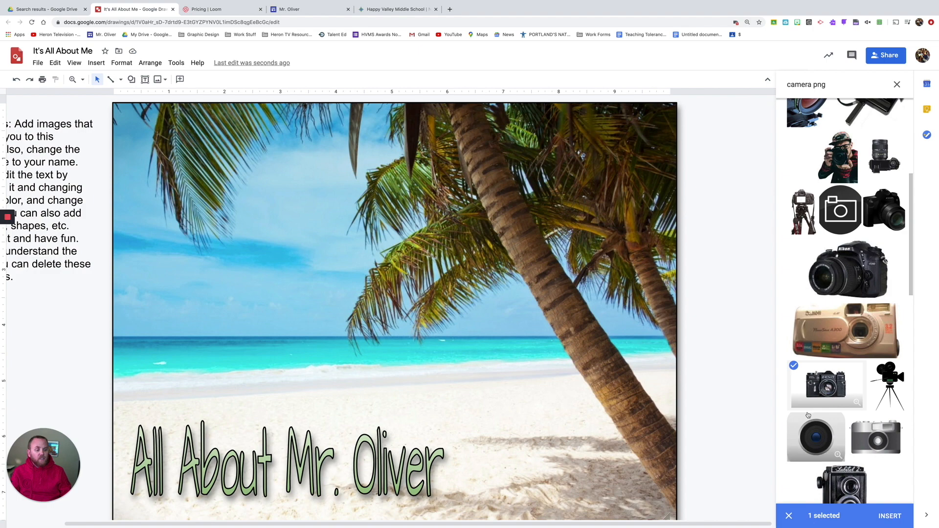
{"action": "left_click_drag", "start_coordinate": [825, 394], "coordinate": [185, 308]}
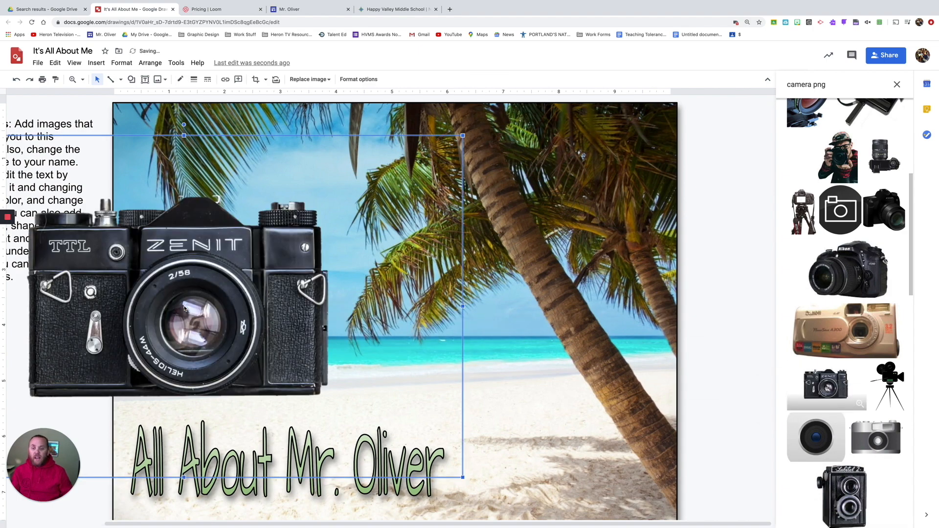
Shrink the camera picture to a small size and place it over the shoreline, just above the start of the title
{"action": "left_click_drag", "start_coordinate": [463, 135], "coordinate": [114, 350]}
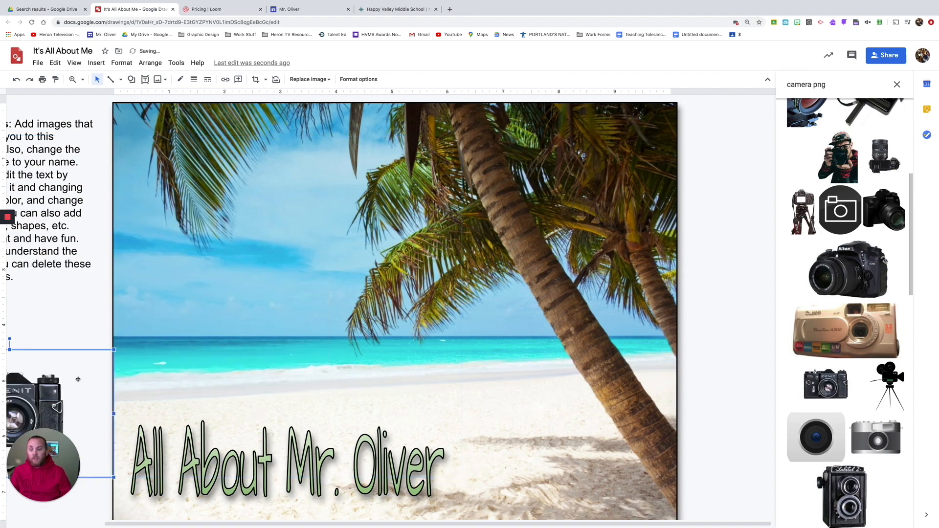
{"action": "left_click_drag", "start_coordinate": [23, 406], "coordinate": [229, 334]}
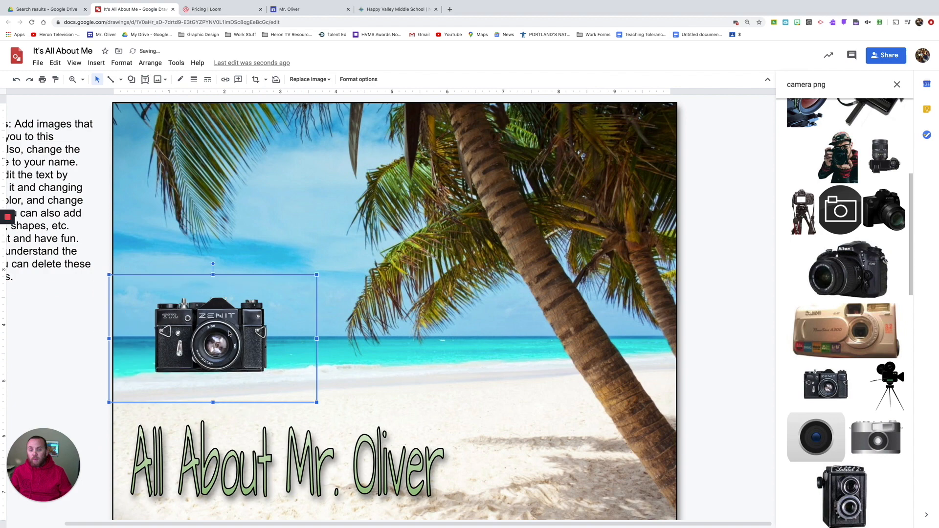
{"action": "left_click_drag", "start_coordinate": [313, 276], "coordinate": [260, 319]}
{"action": "left_click_drag", "start_coordinate": [199, 354], "coordinate": [199, 337]}
{"action": "left_click", "coordinate": [290, 386]}
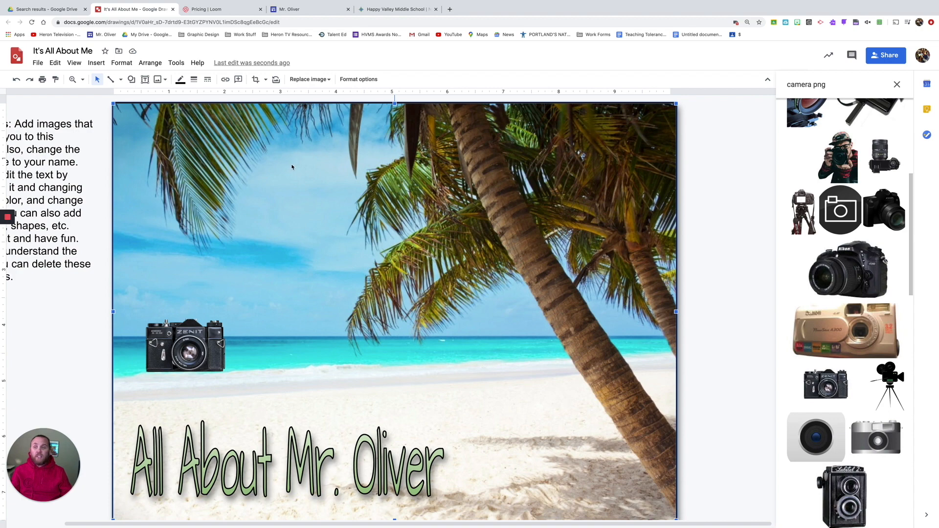
{"action": "left_click", "coordinate": [132, 81]}
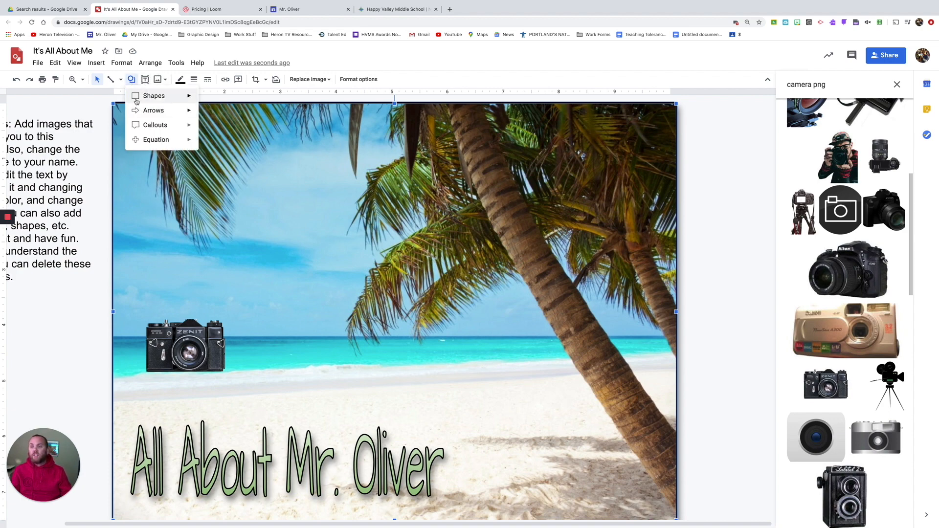
{"action": "left_click", "coordinate": [102, 98]}
{"action": "left_click_drag", "start_coordinate": [102, 96], "coordinate": [711, 513]}
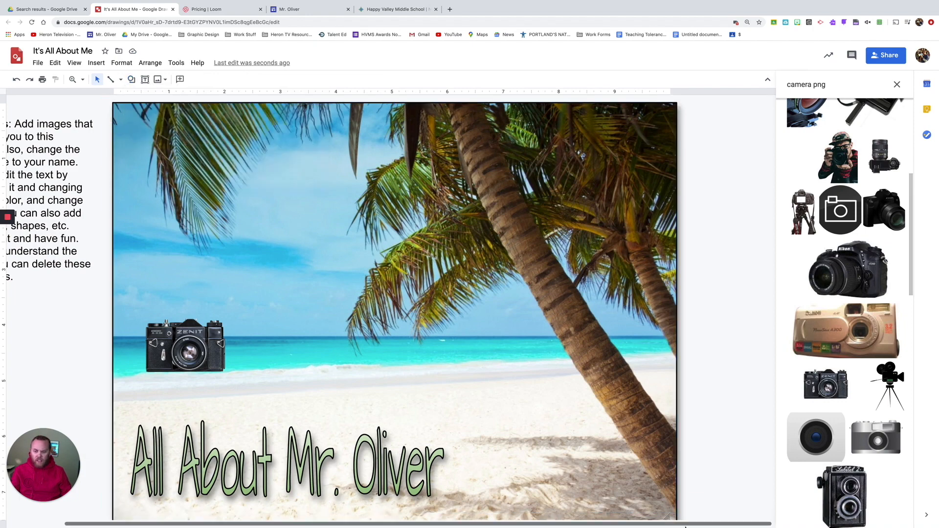
Draw a rectangle over the drawing and stretch its edges so that it covers the whole canvas
{"action": "left_click", "coordinate": [131, 79]}
{"action": "mouse_move", "coordinate": [140, 97]}
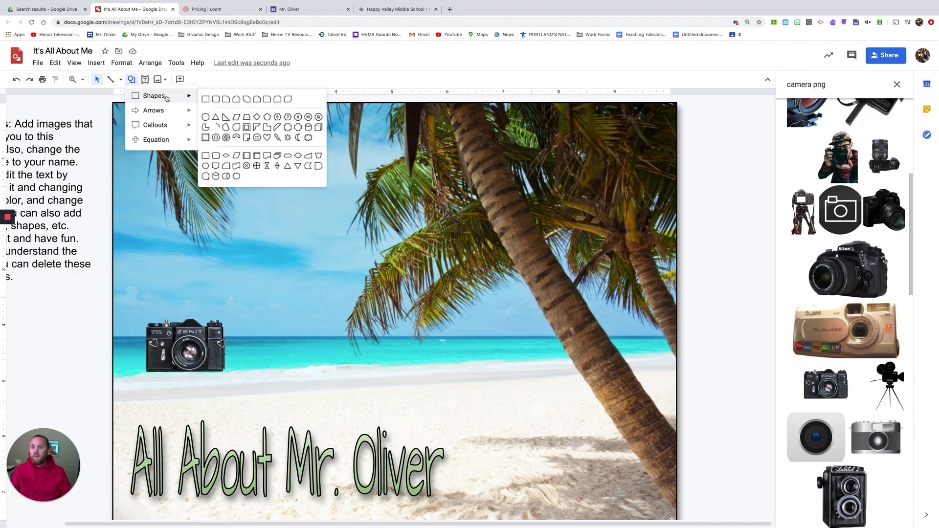
{"action": "left_click", "coordinate": [206, 100]}
{"action": "left_click_drag", "start_coordinate": [118, 109], "coordinate": [663, 514]}
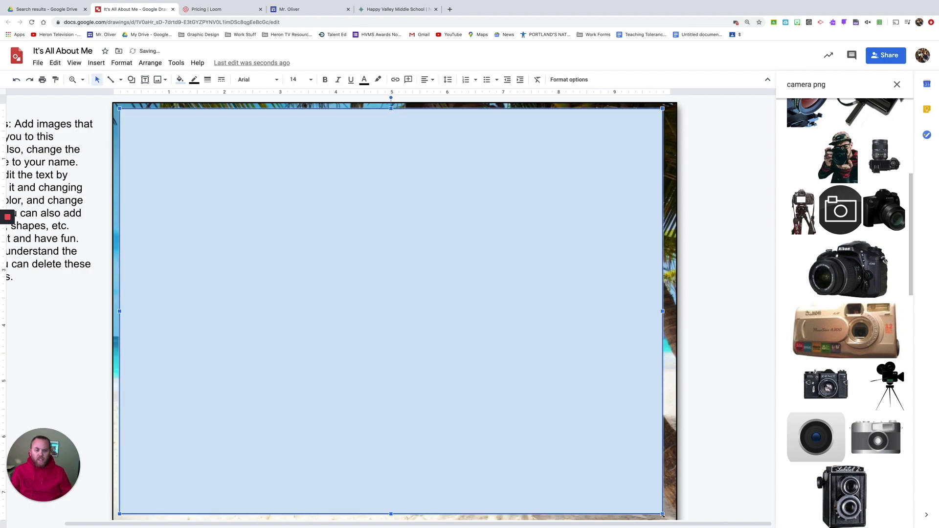
{"action": "left_click_drag", "start_coordinate": [119, 108], "coordinate": [113, 103]}
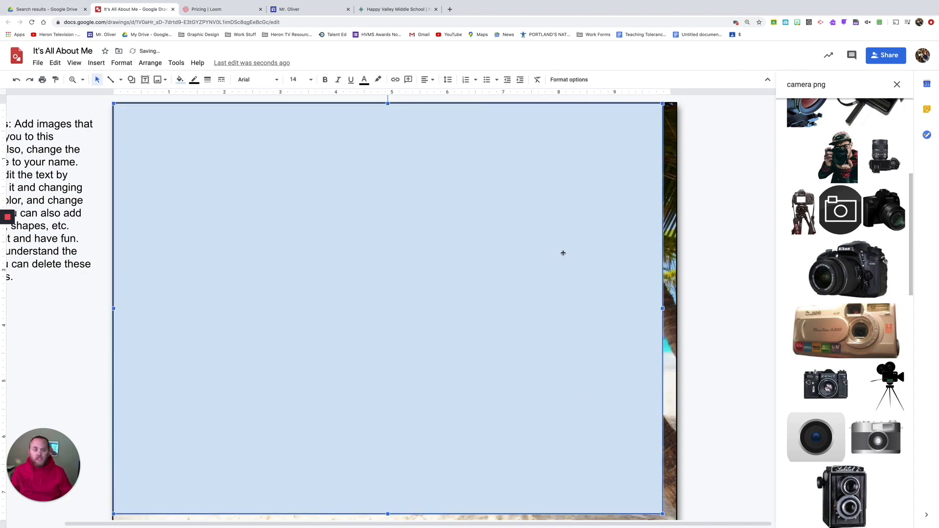
{"action": "left_click_drag", "start_coordinate": [663, 310], "coordinate": [676, 309]}
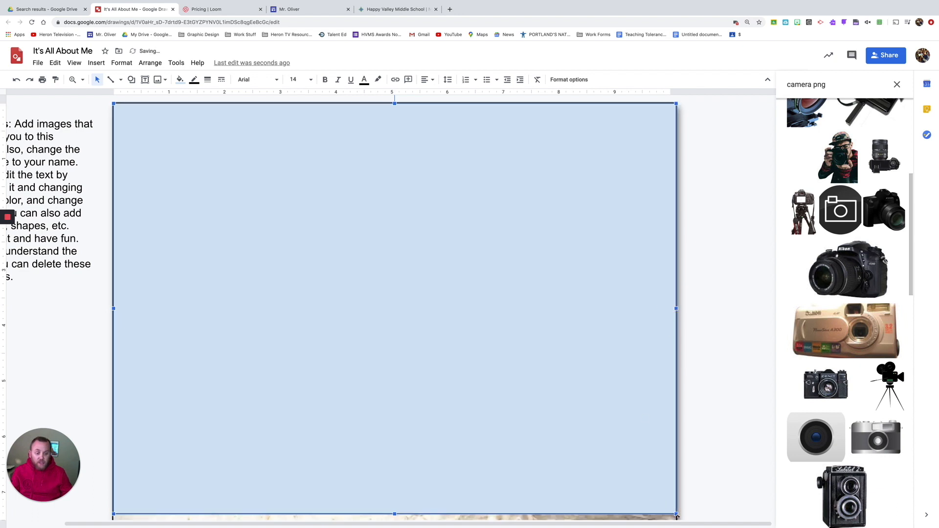
{"action": "left_click_drag", "start_coordinate": [394, 514], "coordinate": [394, 519]}
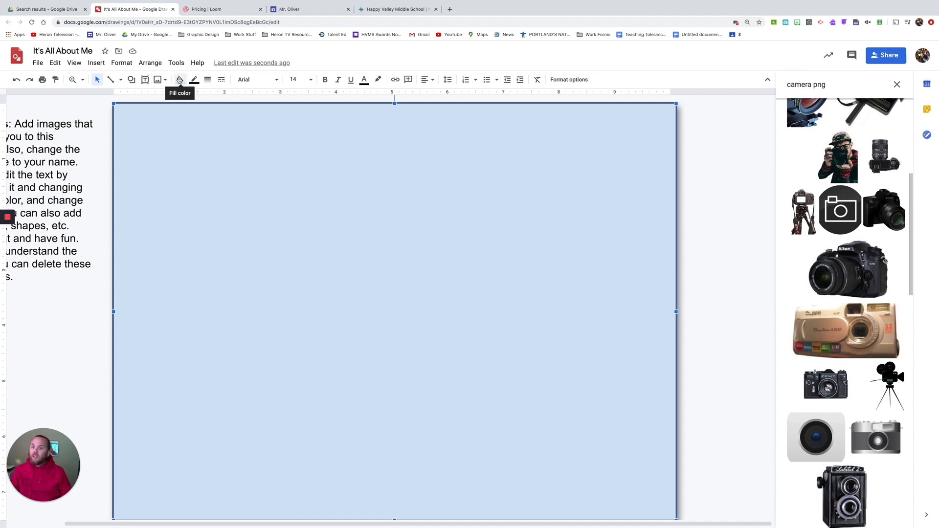
Fill the canvas-sized rectangle with solid white and send it to the back, behind the beach picture
{"action": "left_click", "coordinate": [180, 81]}
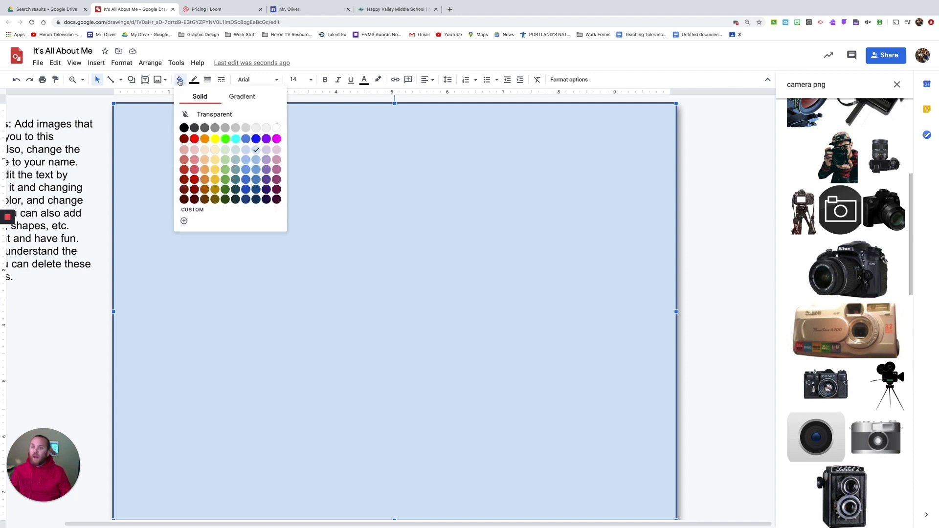
{"action": "left_click", "coordinate": [277, 128]}
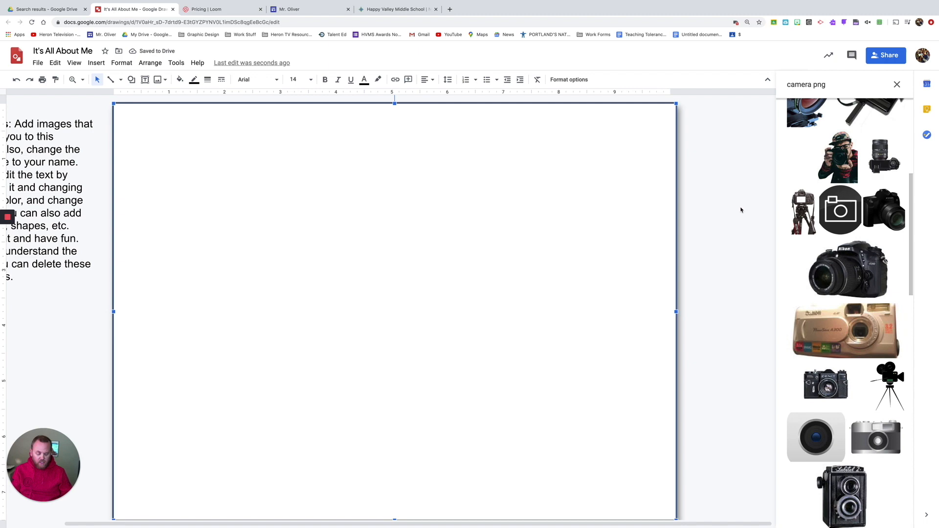
{"action": "key", "text": "super+shift+Down"}
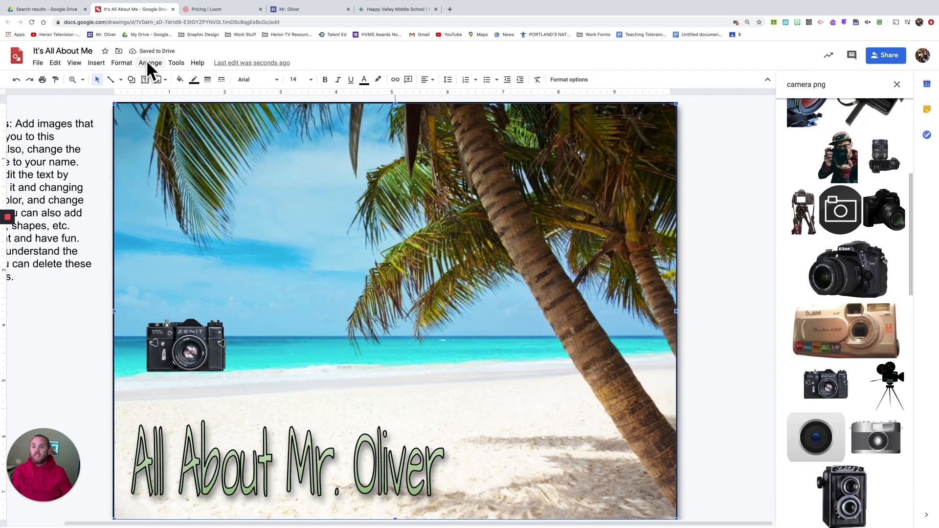
{"action": "left_click", "coordinate": [149, 63]}
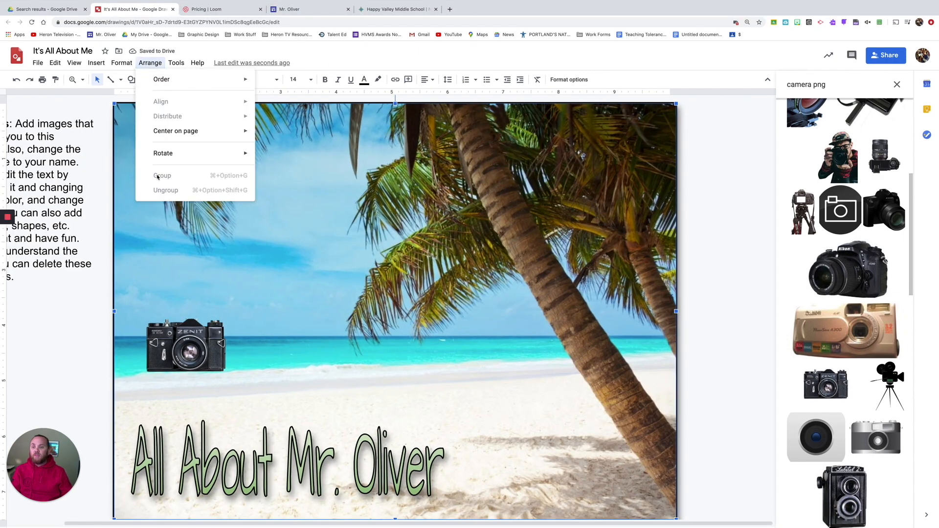
{"action": "mouse_move", "coordinate": [138, 75]}
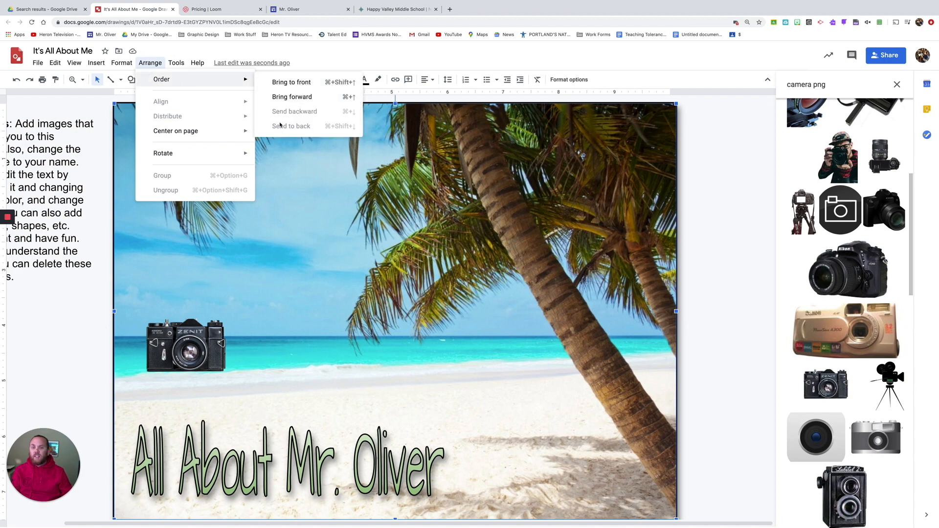
Shrink the beach picture about its center so the white rectangle shows as an even frame around it
{"action": "left_click", "coordinate": [597, 186]}
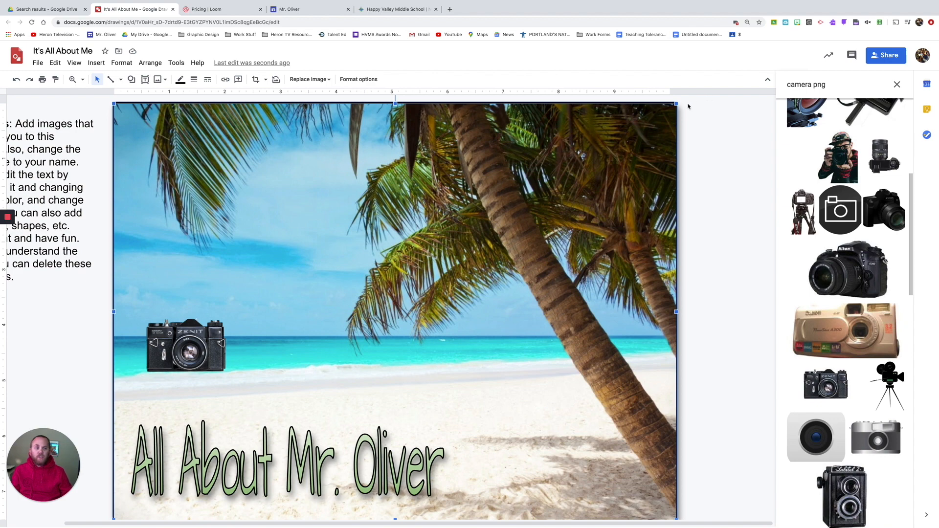
{"action": "left_click_drag", "start_coordinate": [676, 103], "coordinate": [597, 155]}
Set the border weight of the white background rectangle to 4px
{"action": "left_click", "coordinate": [665, 153]}
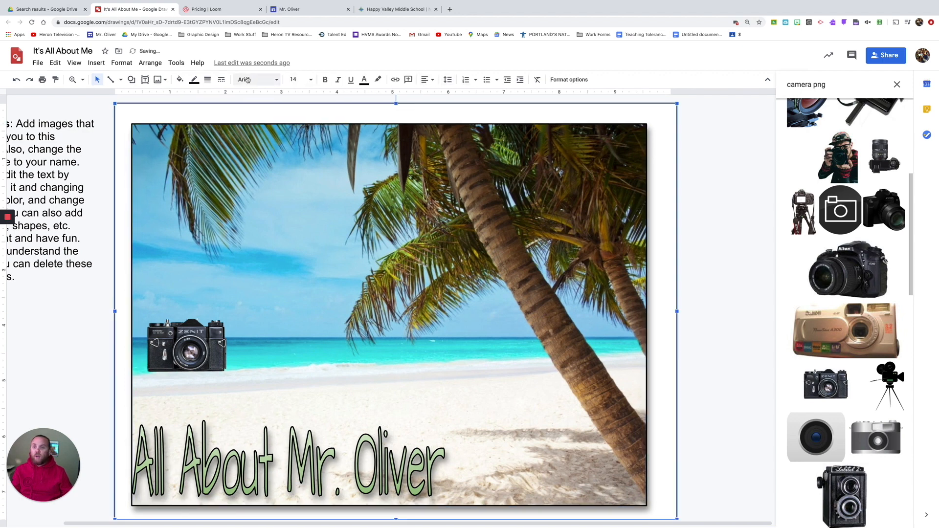
{"action": "left_click", "coordinate": [207, 80]}
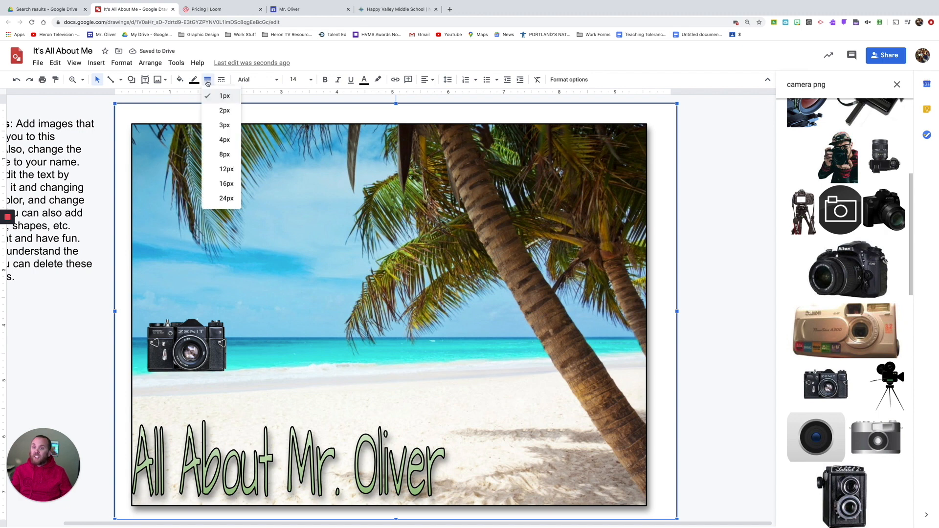
{"action": "left_click", "coordinate": [222, 140]}
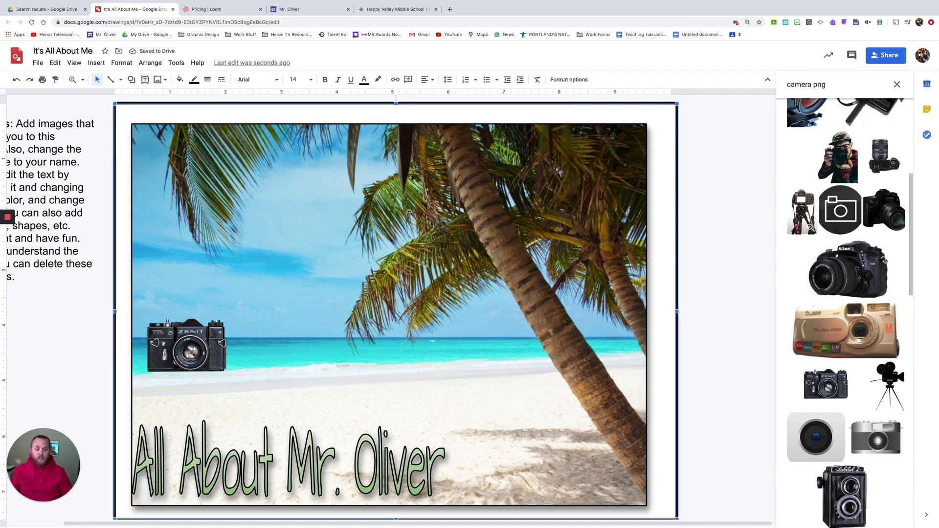
Move the title word art slightly up and to the right, clear of the beach picture's lower-left edges
{"action": "left_click", "coordinate": [802, 210]}
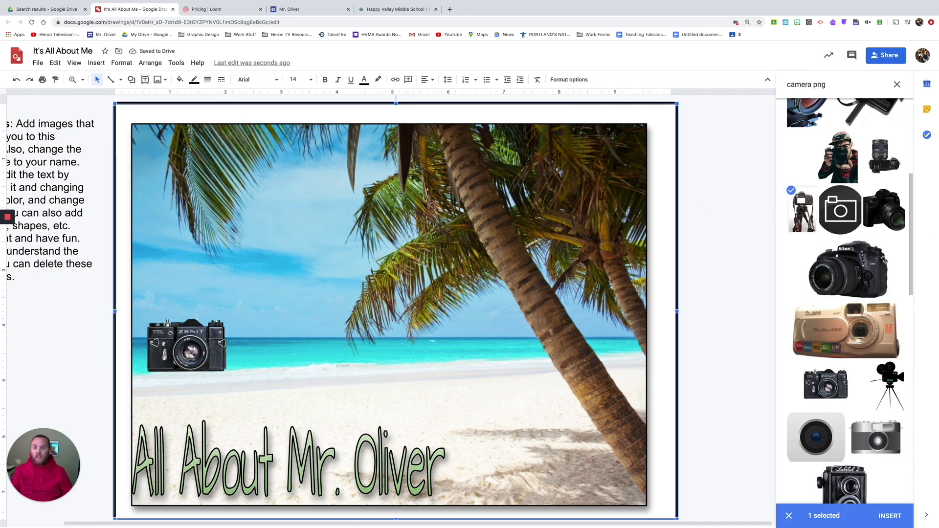
{"action": "left_click", "coordinate": [719, 190]}
{"action": "left_click_drag", "start_coordinate": [255, 468], "coordinate": [265, 447]}
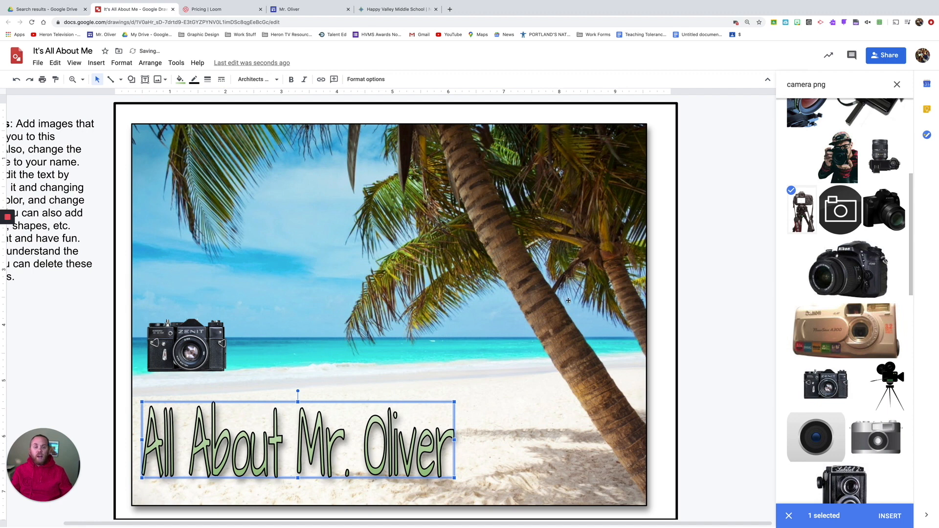
{"action": "left_click", "coordinate": [714, 298]}
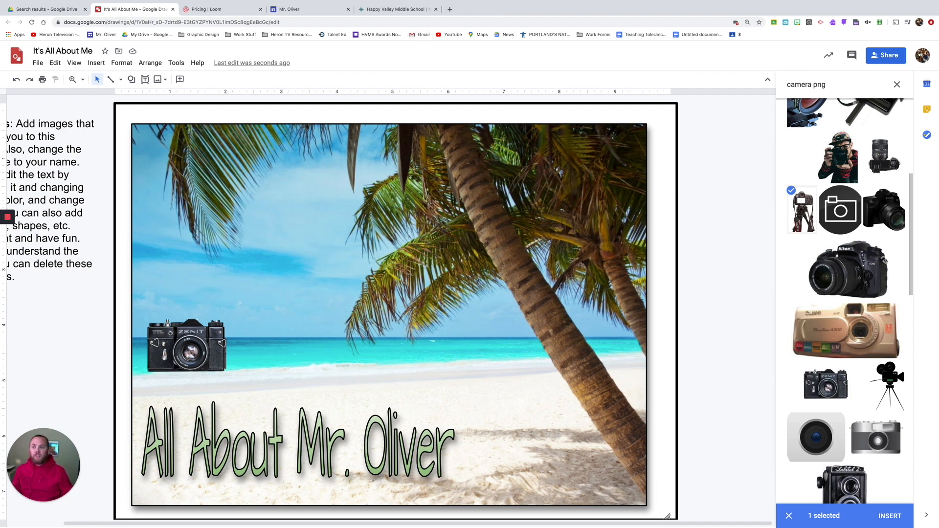
Download the finished drawing as a JPEG image (.jpg)
{"action": "left_click", "coordinate": [38, 63]}
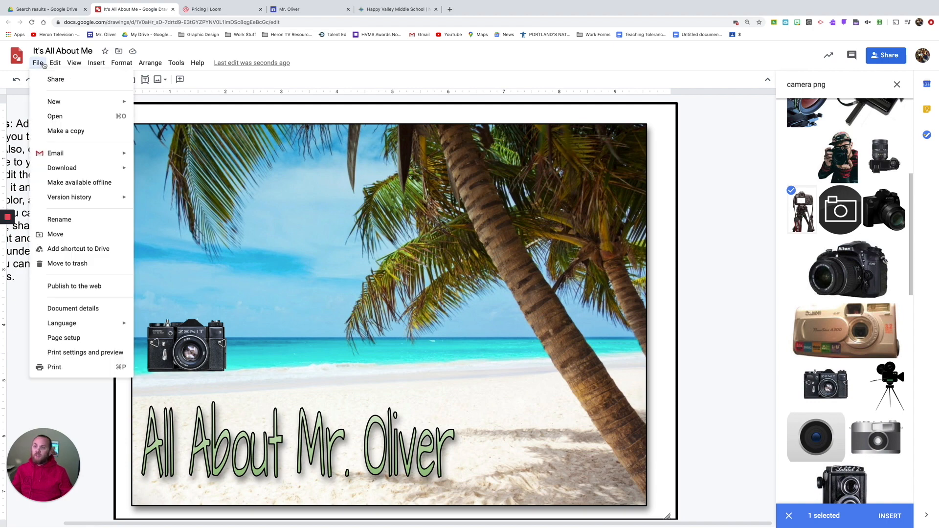
{"action": "mouse_move", "coordinate": [65, 169]}
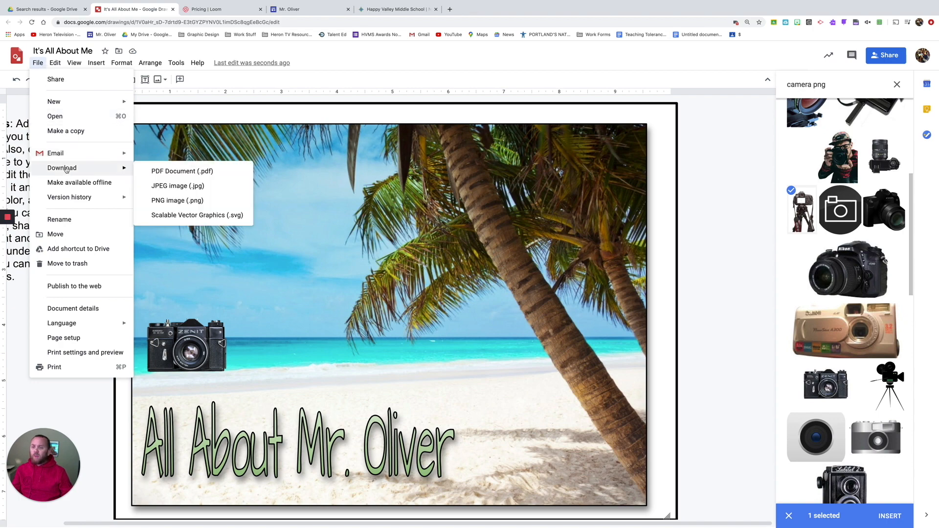
{"action": "left_click", "coordinate": [193, 186]}
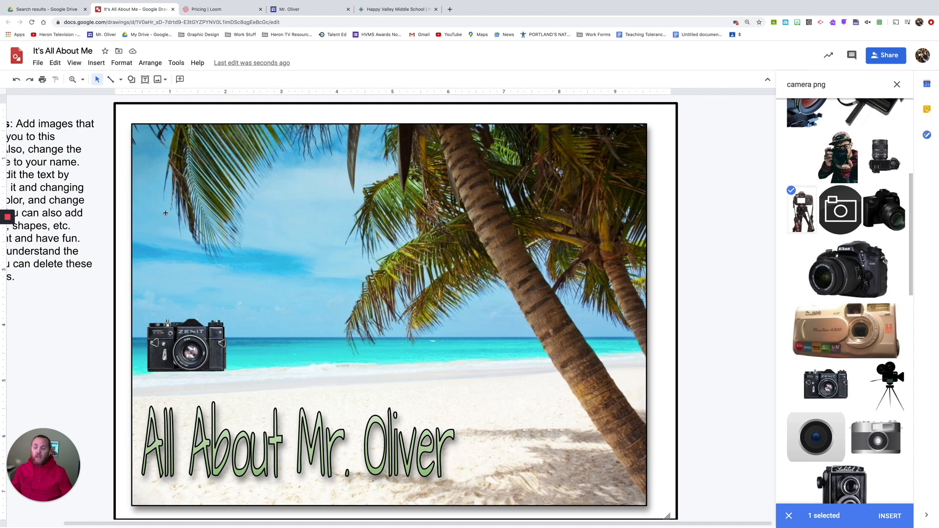